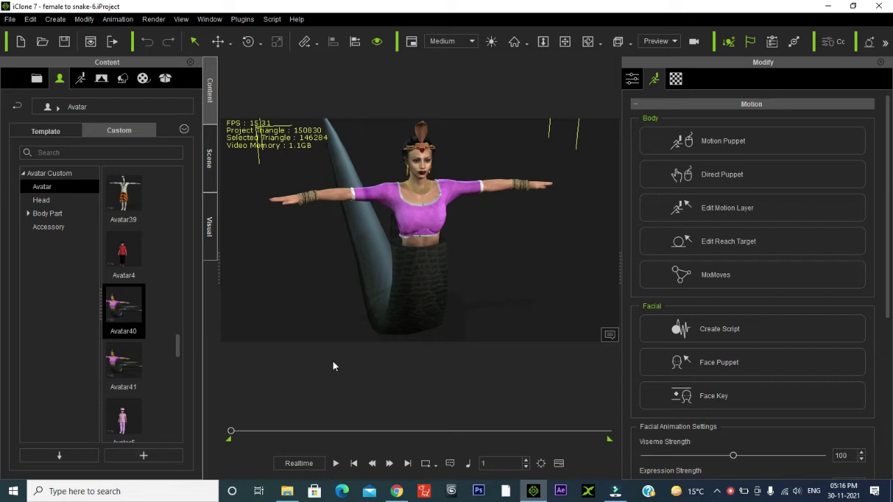
- Save the framed woman avatar to the custom avatar library, replacing the existing Avatar40 item
scroll(478, 257, "up", 1)
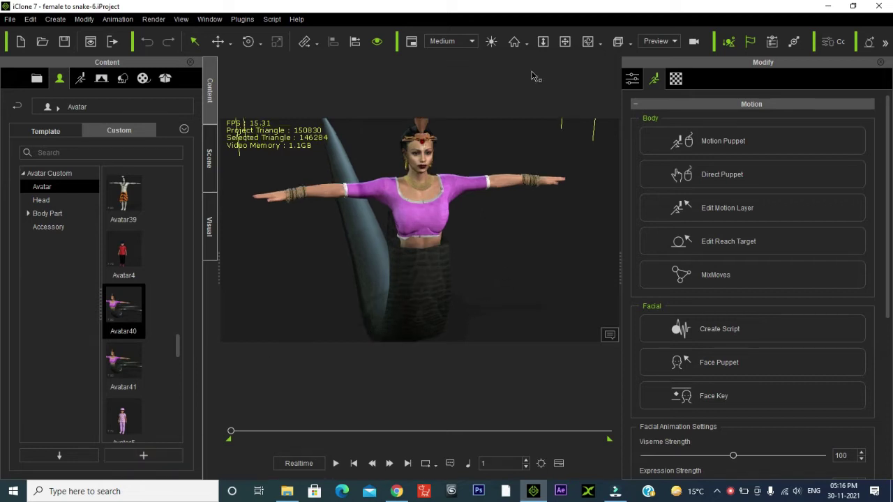
left_click(565, 41)
left_click_drag(496, 171, 500, 198)
scroll(501, 198, "up", 1)
left_click(147, 454)
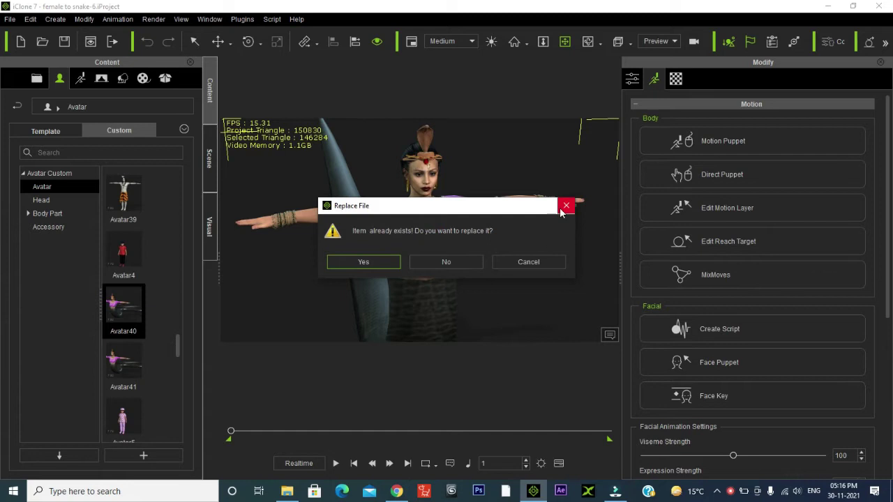
left_click(366, 262)
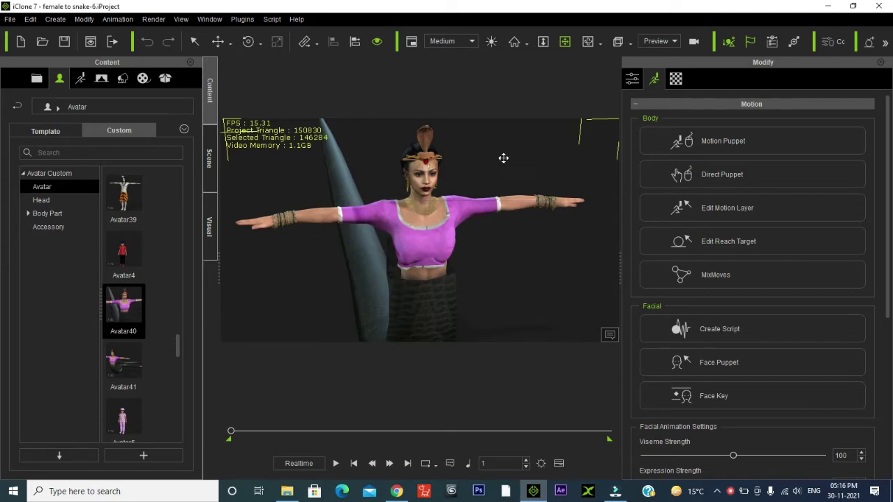
left_click(165, 305)
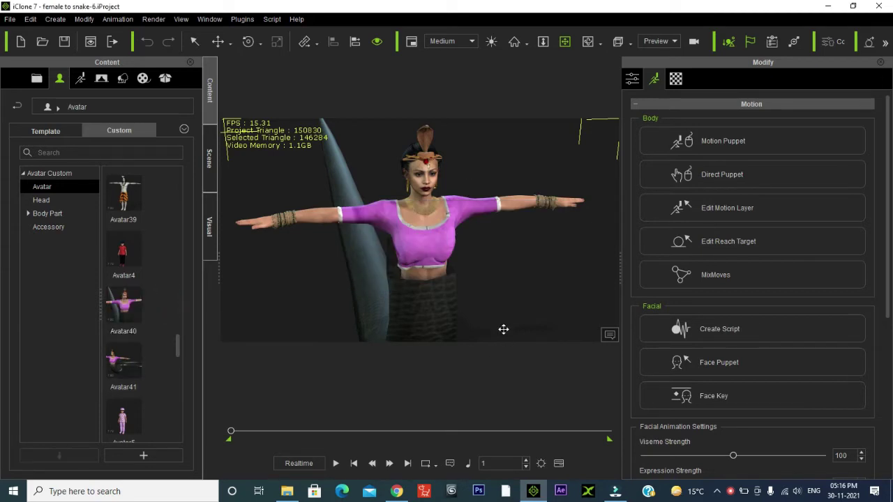
- Select the snake tail prop v1(0) in the scene and save it to the custom prop library
left_click(209, 159)
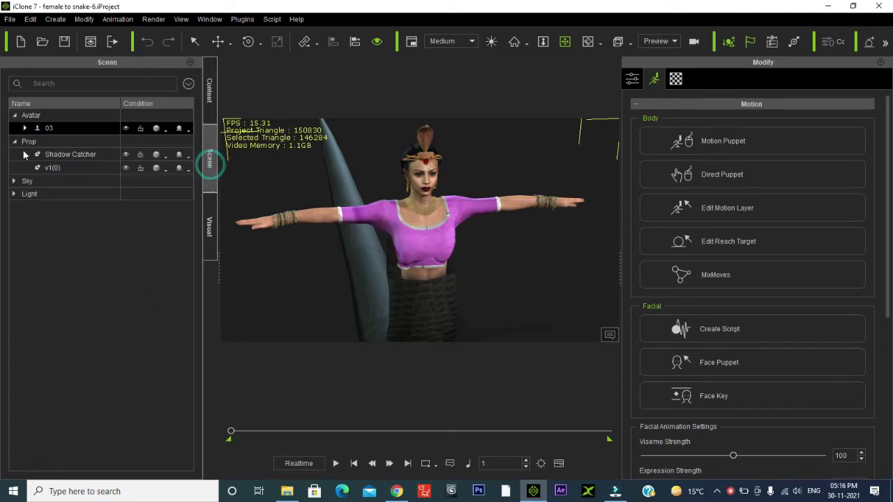
left_click(57, 168)
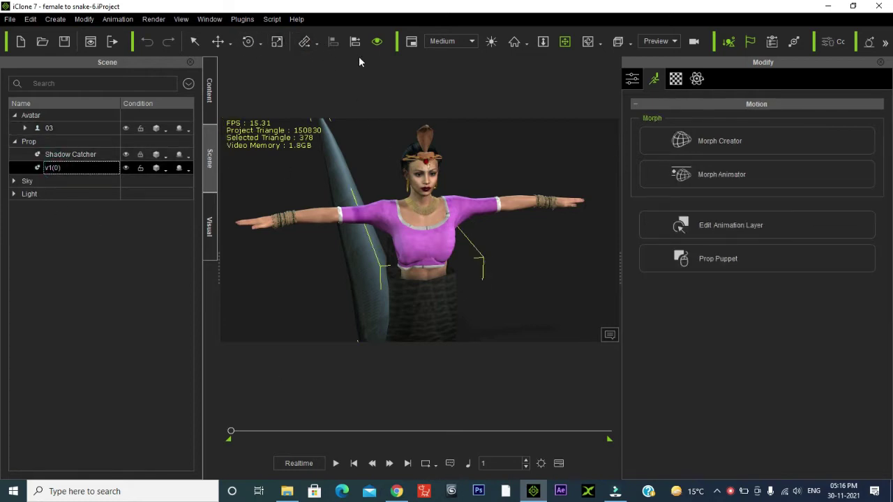
left_click(210, 90)
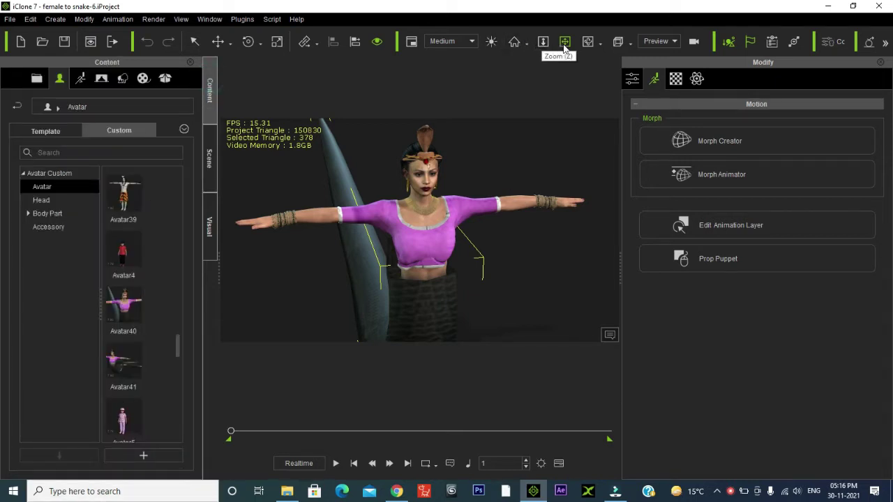
left_click_drag(489, 266, 495, 241)
right_click_drag(495, 241, 495, 234)
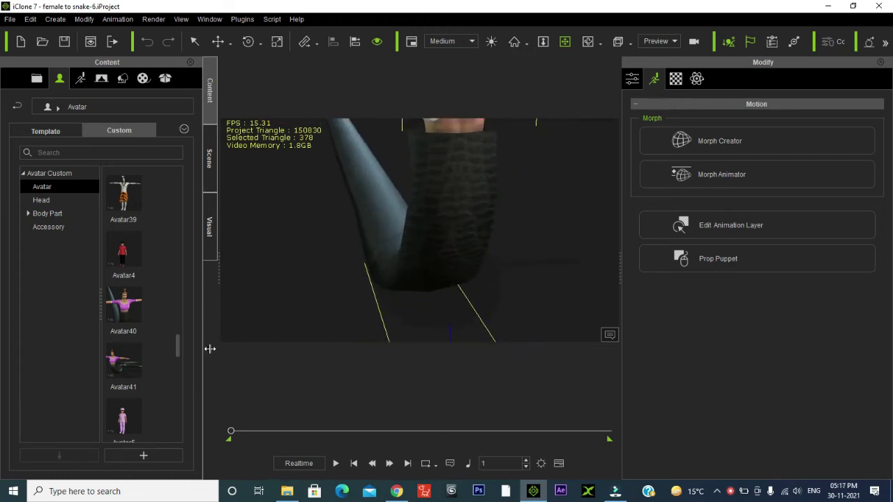
left_click(147, 452)
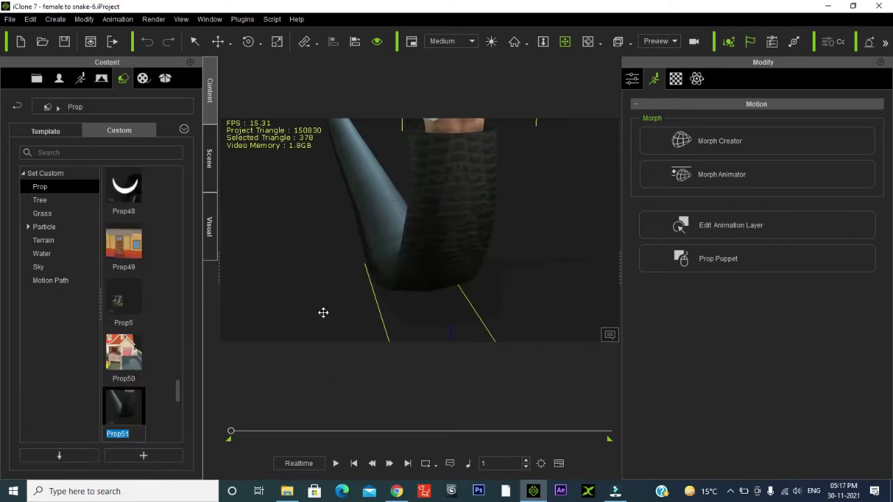
left_click(163, 419)
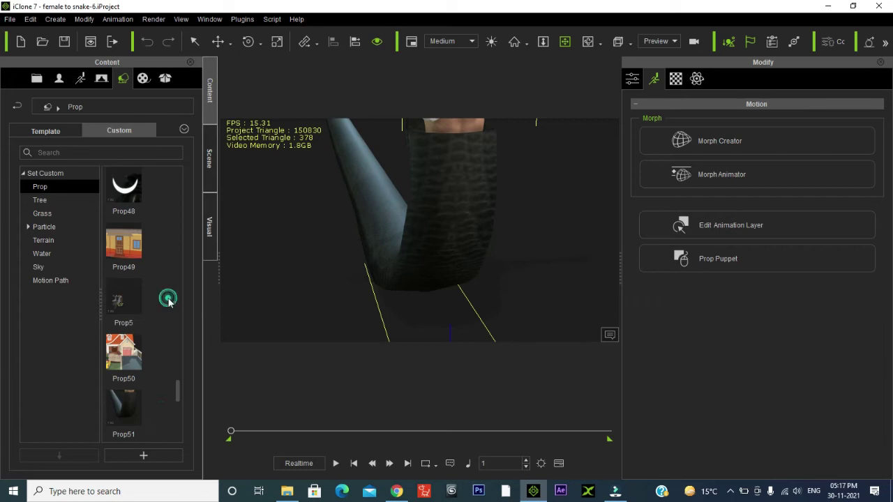
- Open the recent project "iclone 7.7 youtube project.iProject"
left_click(10, 18)
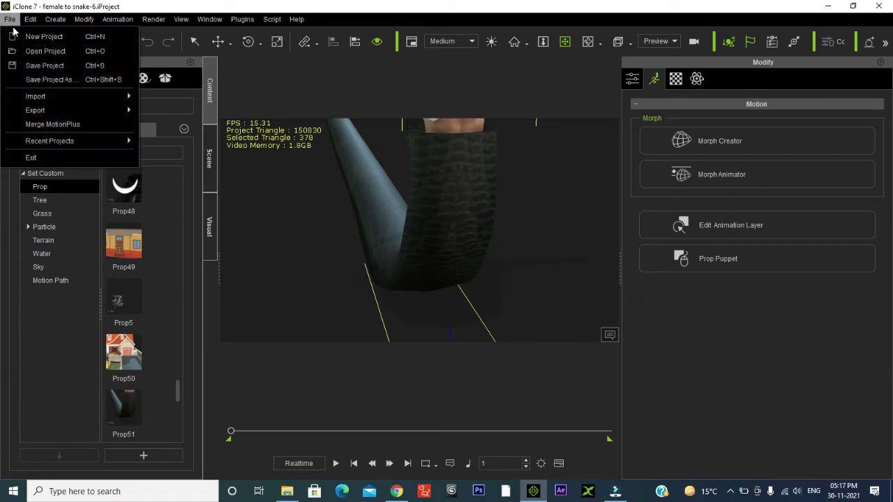
mouse_move(78, 142)
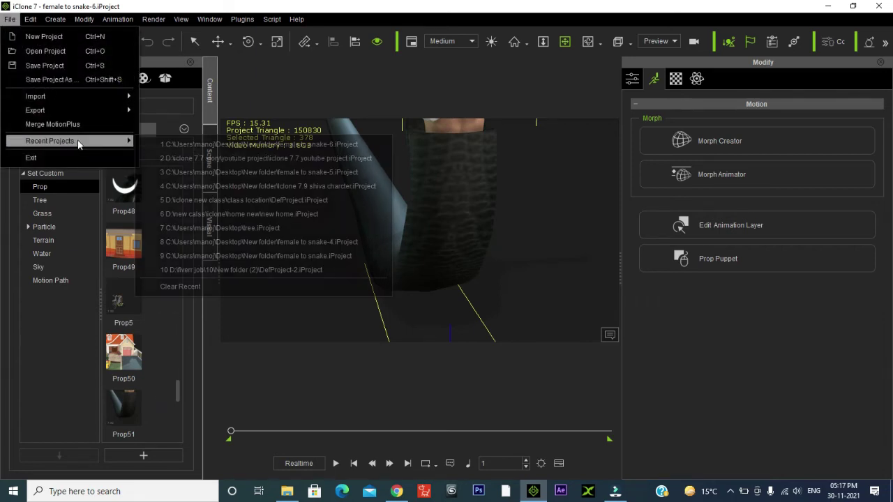
left_click(329, 159)
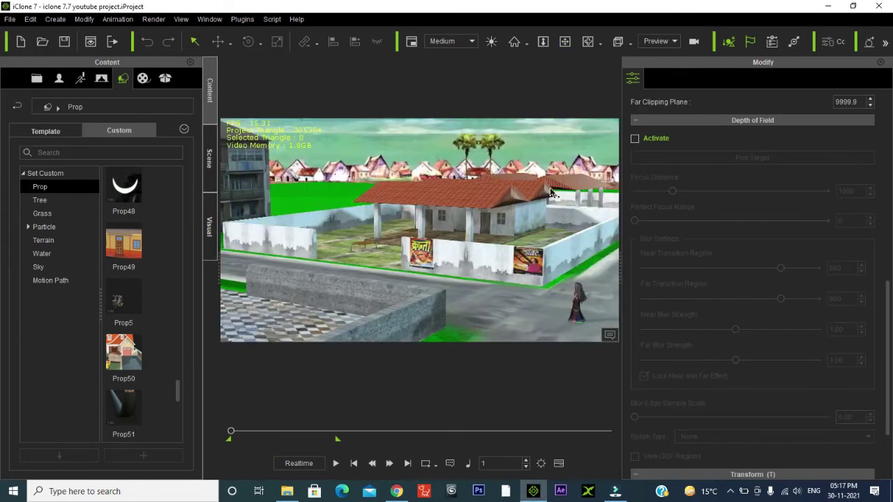
- Delete the woman in the dark sari standing on the road
left_click(581, 305)
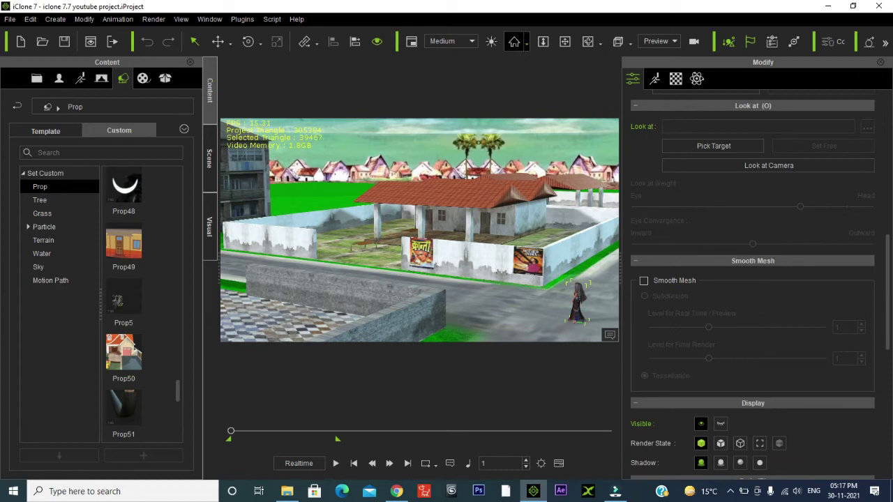
left_click(514, 41)
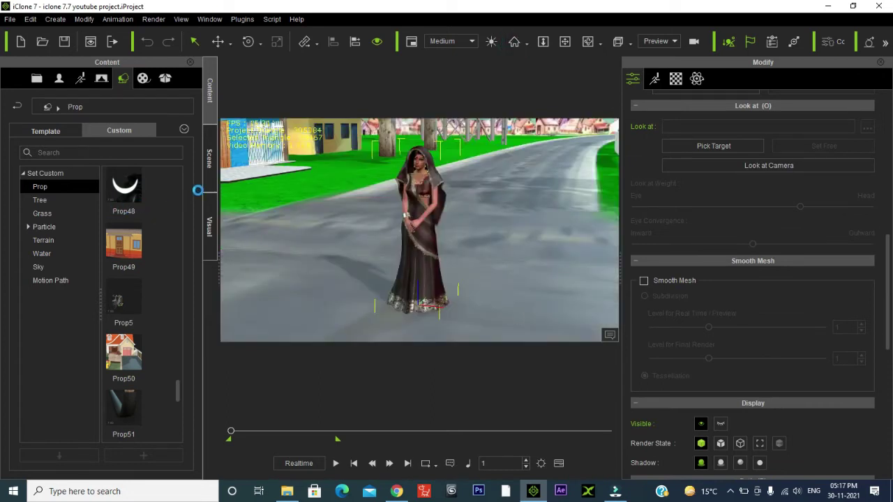
key("Delete")
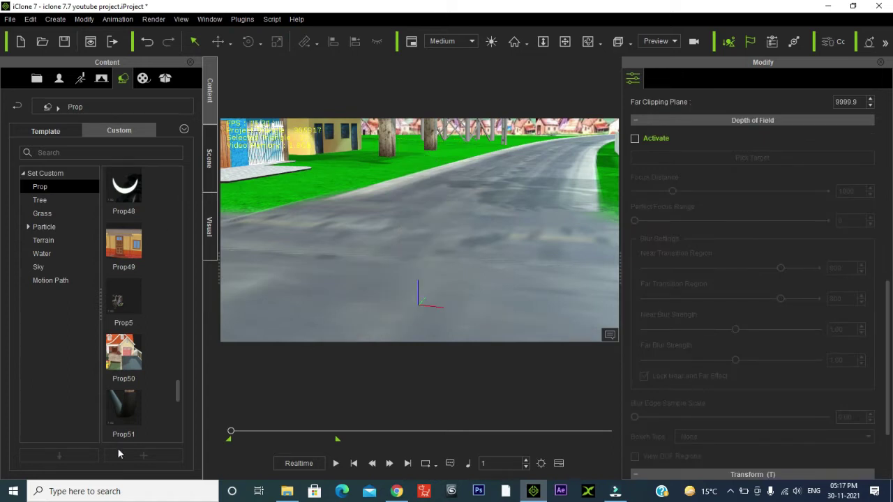
- Add the saved snake tail Prop51 and the custom avatar Avatar40 to the road scene
double_click(131, 412)
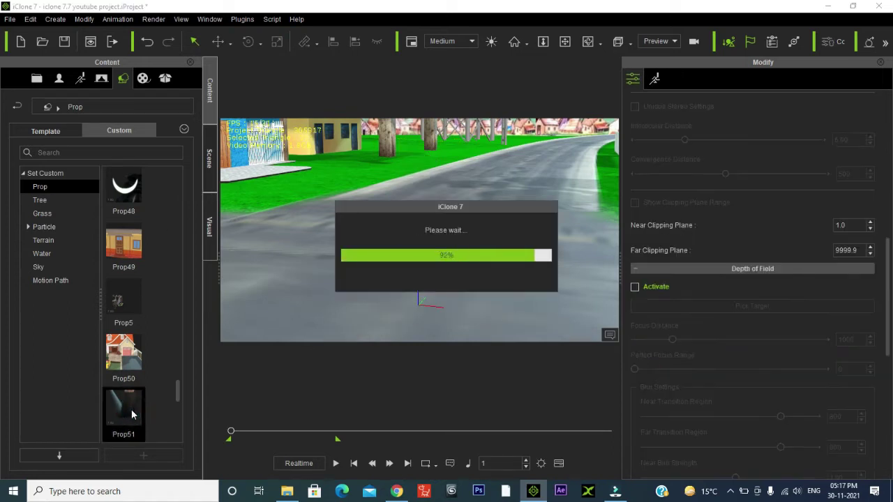
left_click_drag(178, 392, 176, 330)
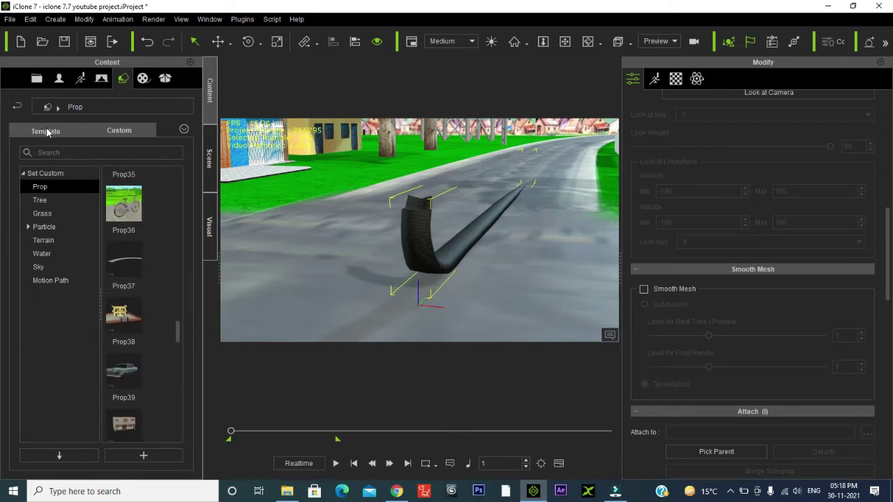
left_click(59, 80)
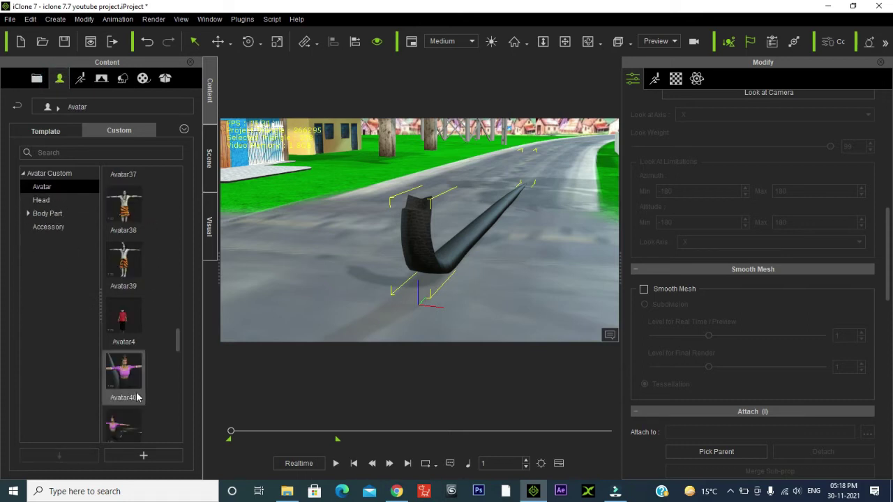
mouse_move(129, 389)
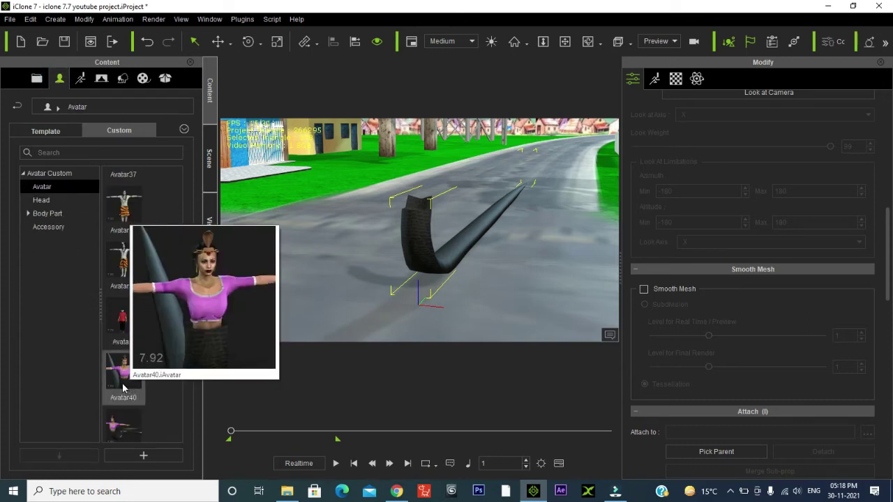
left_click_drag(123, 387, 453, 152)
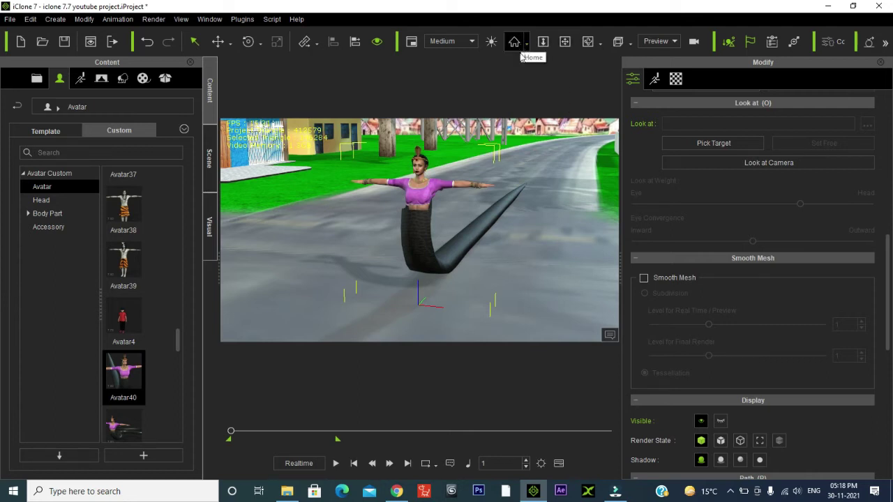
- Preview the 01_Taunt talk motion on the avatar with Motion Puppet, then close it without recording
left_click(542, 41)
left_click_drag(523, 222, 530, 178)
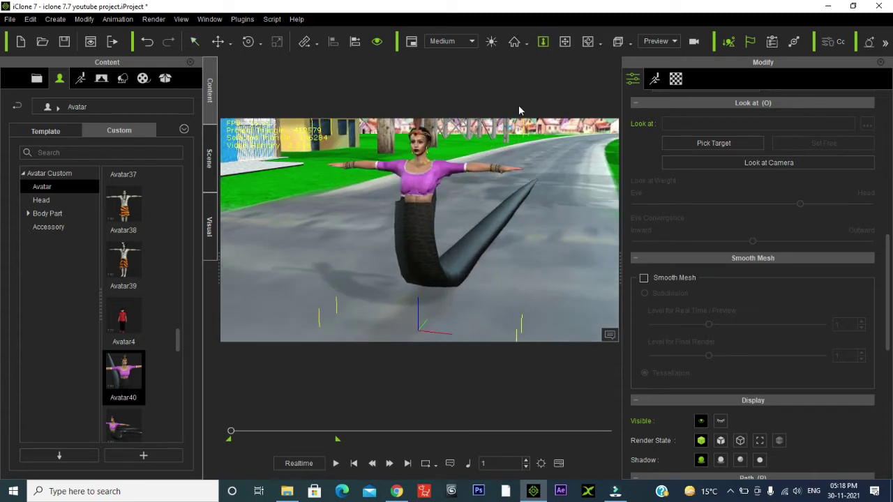
left_click(564, 42)
left_click_drag(471, 159, 477, 168)
scroll(477, 169, "up", 1)
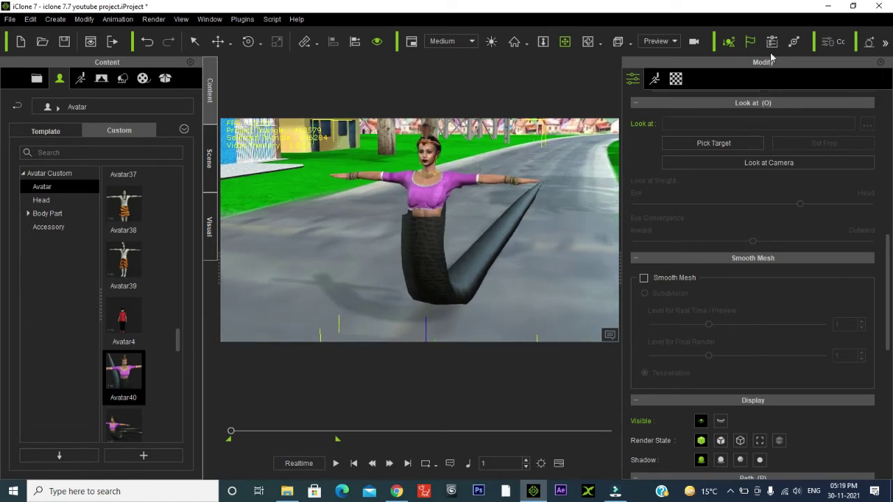
left_click(655, 79)
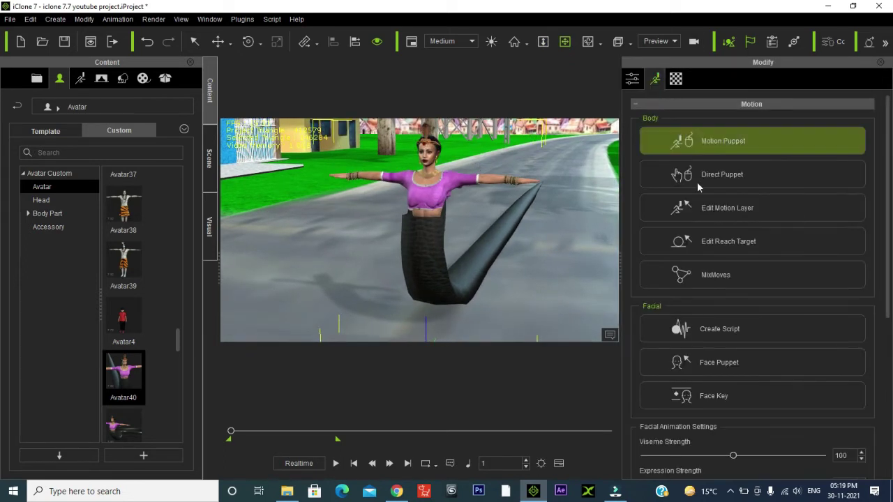
left_click(737, 141)
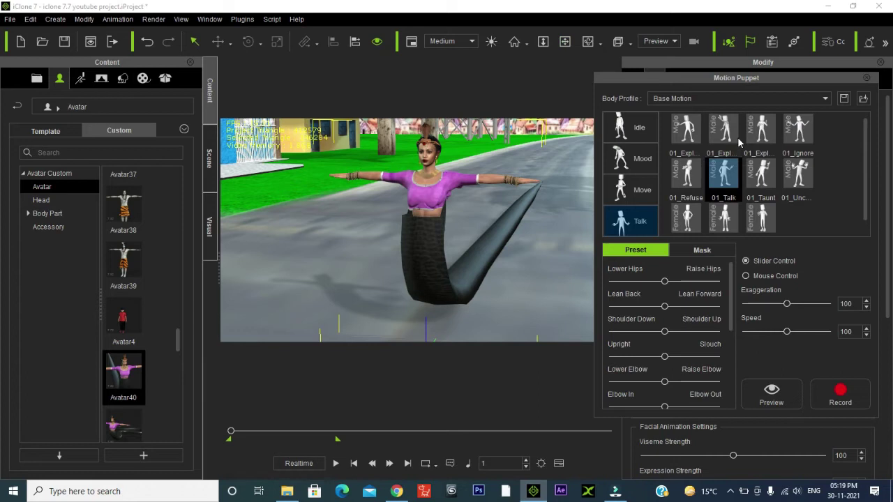
left_click(759, 176)
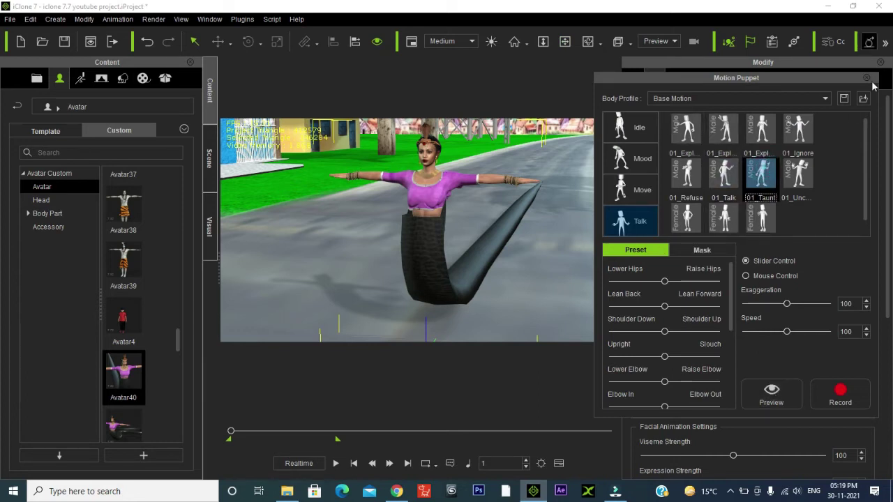
left_click(767, 401)
key("space")
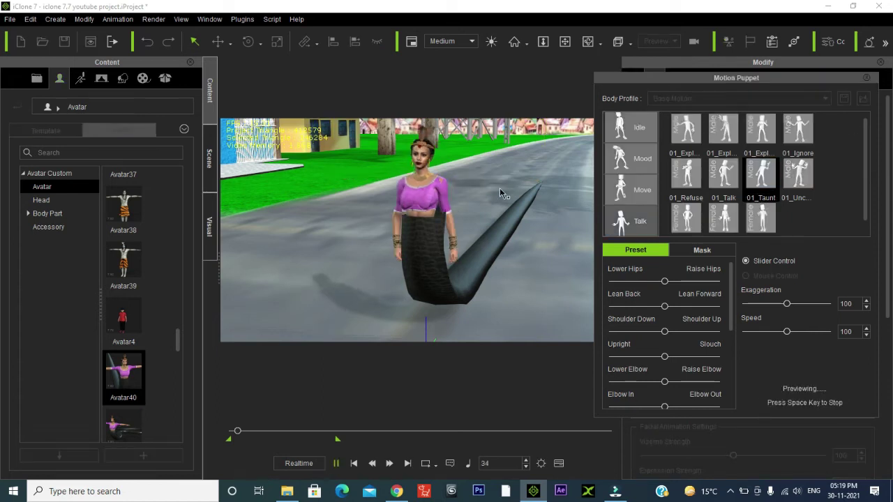
key("space")
left_click(866, 80)
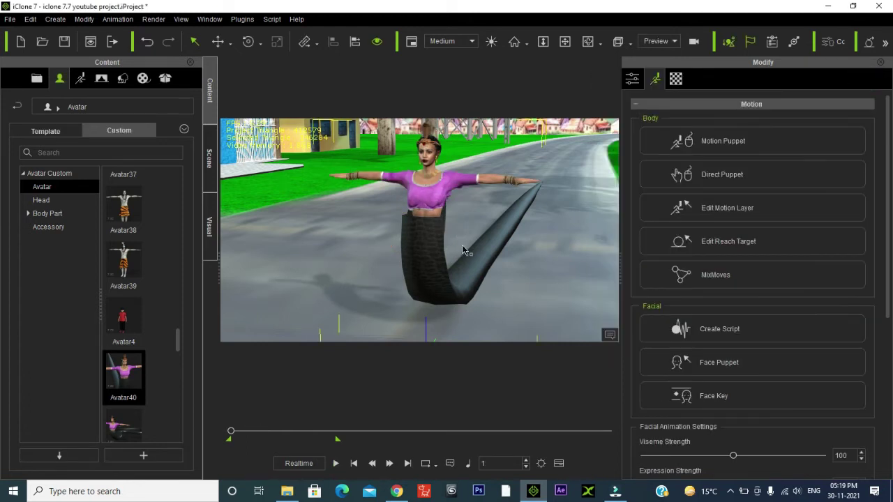
- Link the snake tail prop v1(0) to the woman avatar's body
left_click(210, 160)
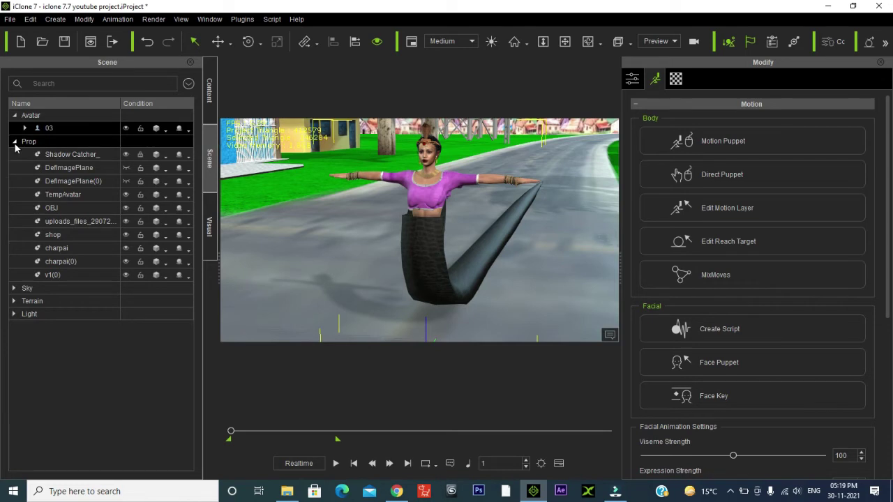
left_click(57, 275)
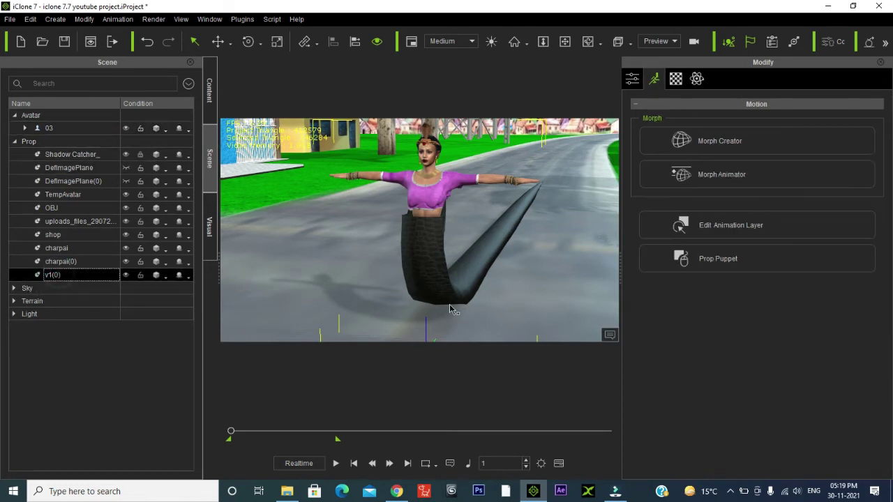
right_click(420, 231)
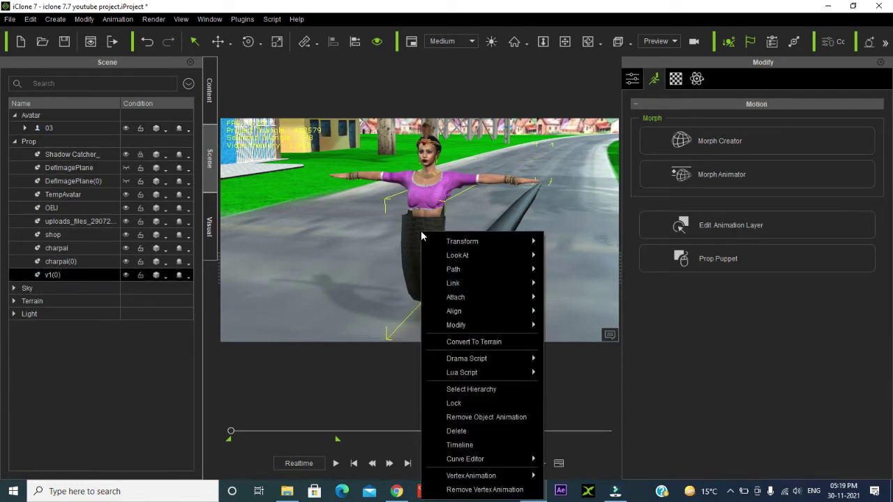
mouse_move(454, 283)
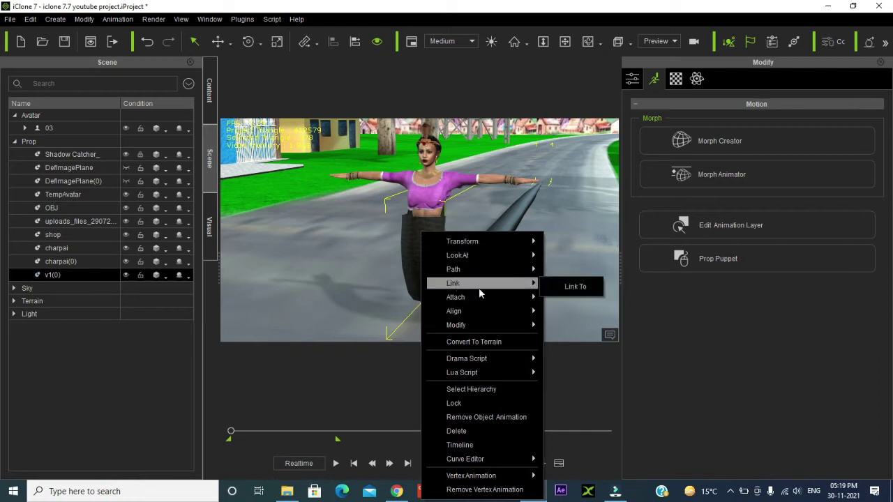
left_click(573, 287)
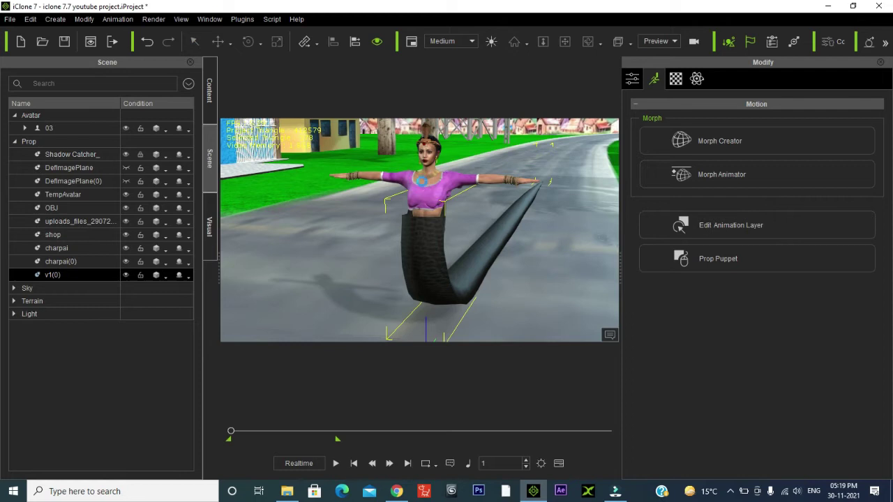
left_click(422, 183)
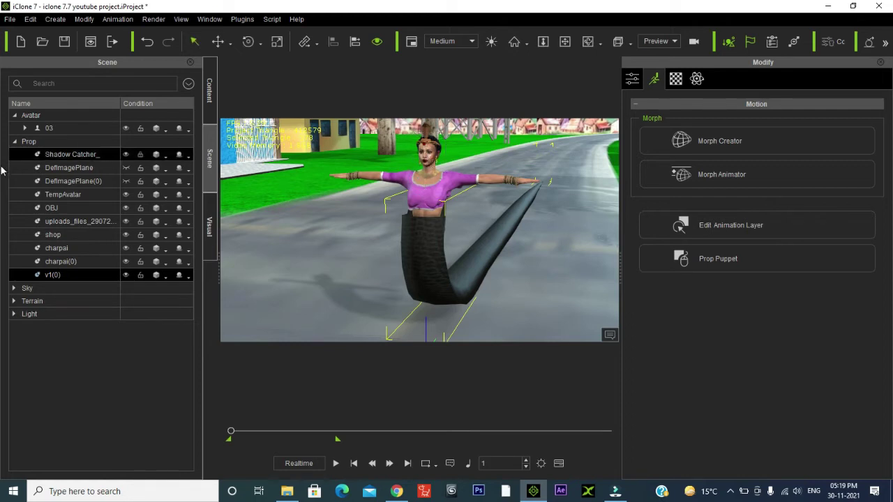
- Record the 01_Talk motion on avatar 03 with Motion Puppet, stopping around frame 210
left_click(43, 128)
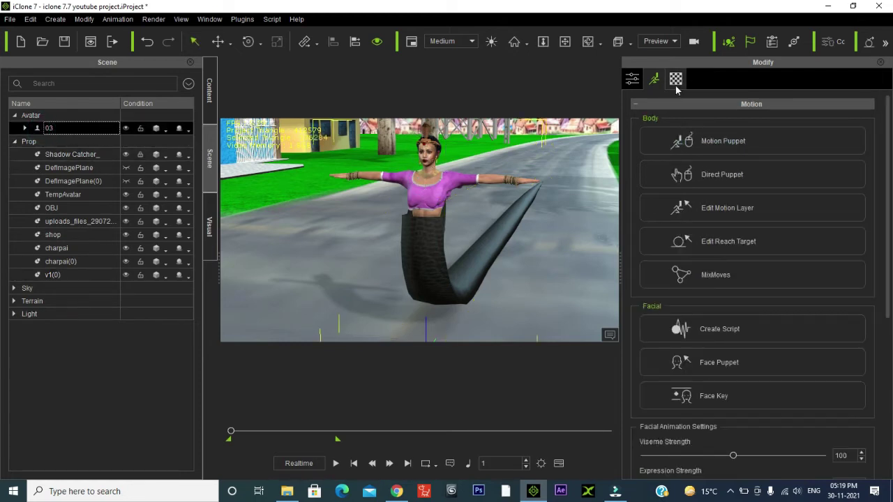
left_click(708, 141)
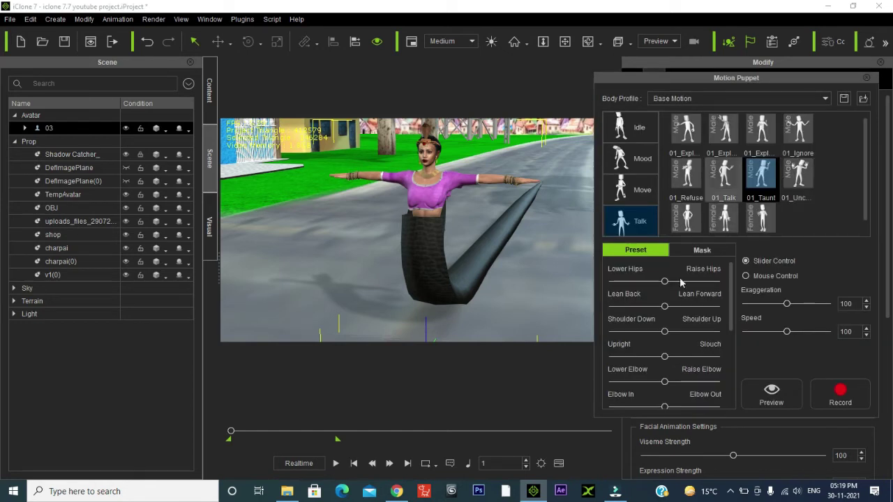
left_click(727, 169)
left_click(839, 392)
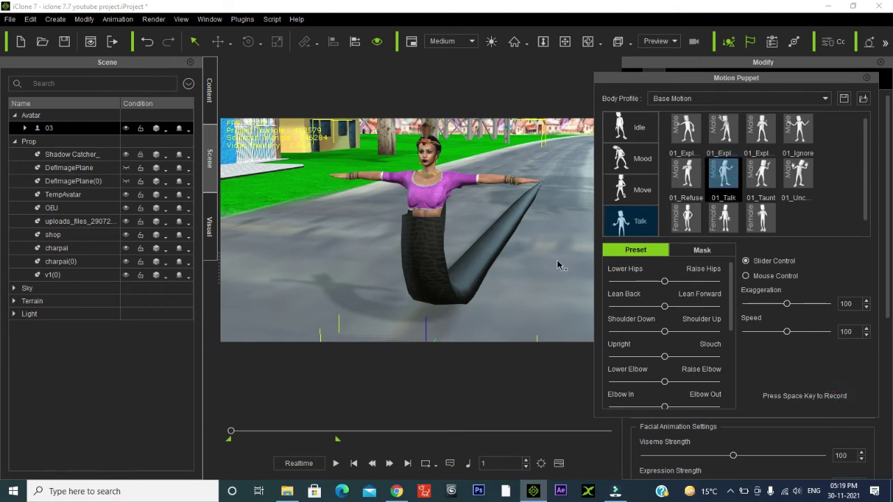
key("space")
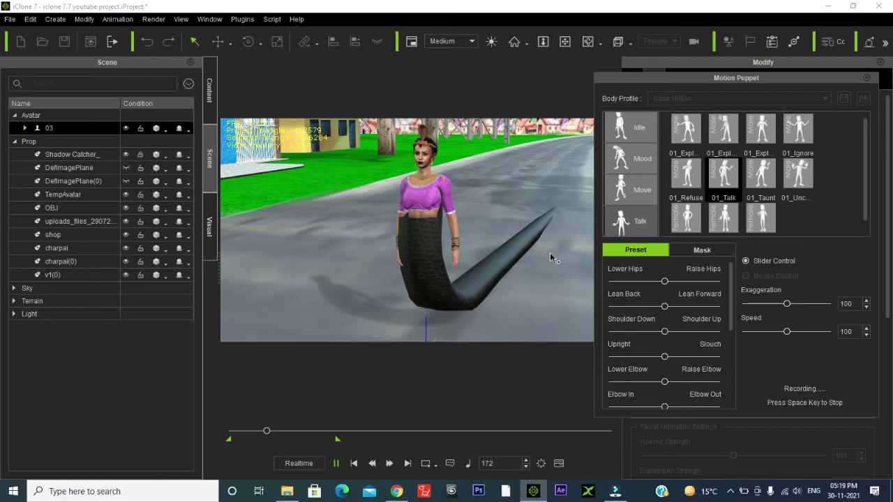
key("space")
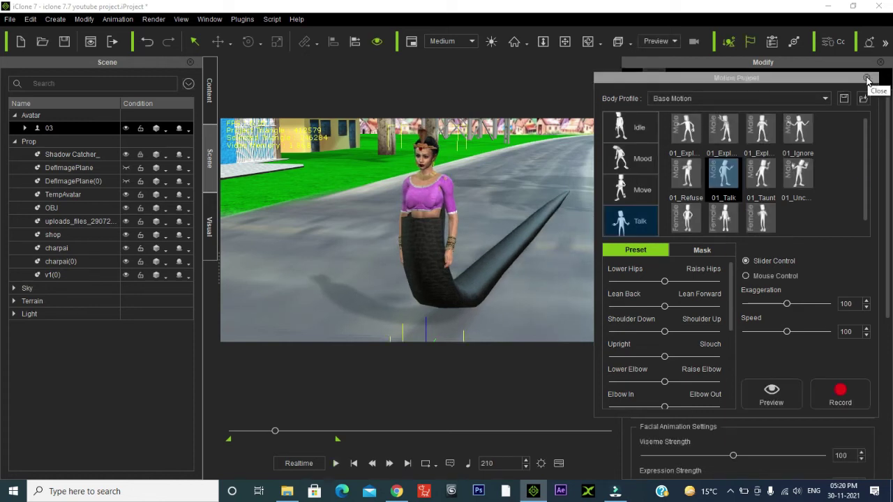
left_click(866, 78)
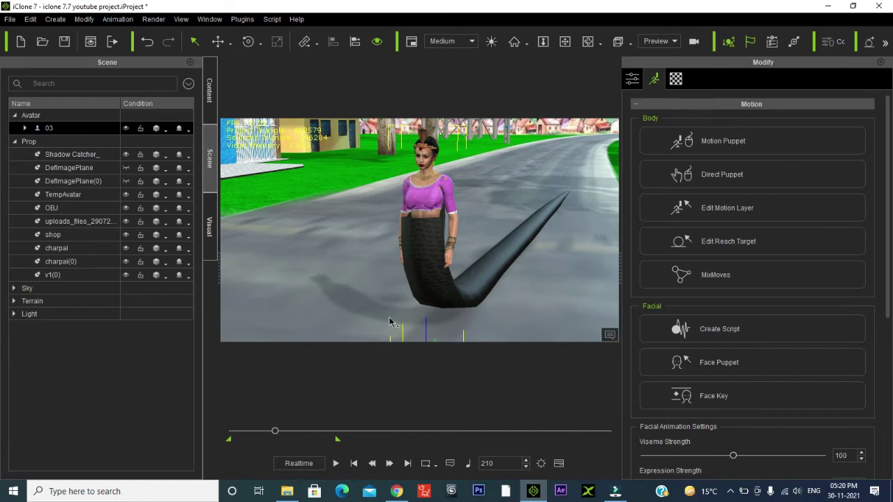
- Key the snake tail v1(0) in Morph Animator at frame 50 with morph v2 at 72
left_click(354, 463)
left_click(494, 463)
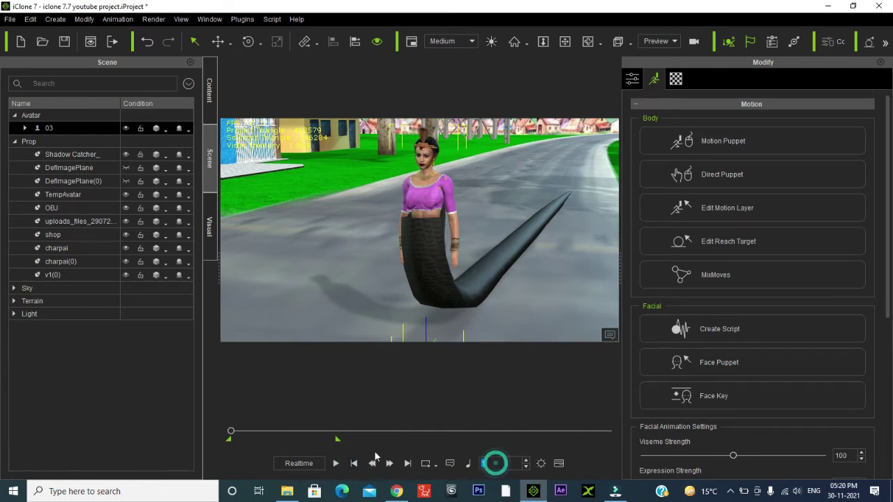
left_click(52, 275)
left_click(730, 175)
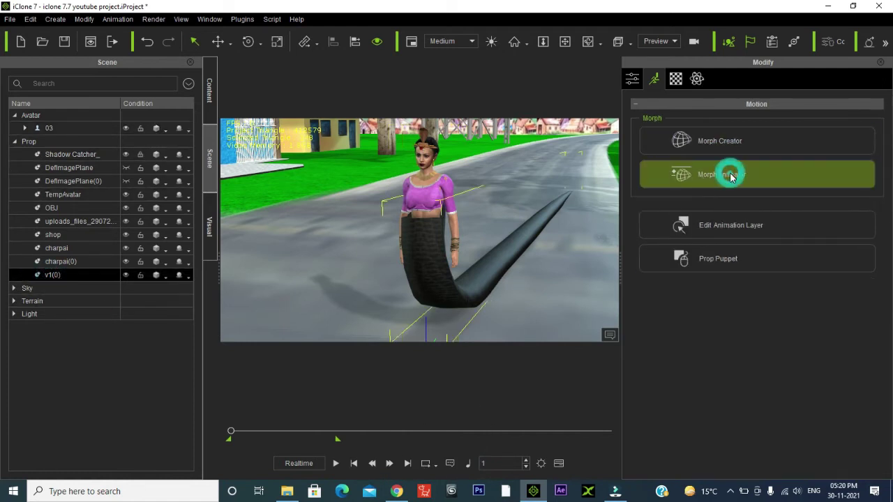
left_click_drag(632, 146, 699, 123)
left_click(488, 463)
type("50")
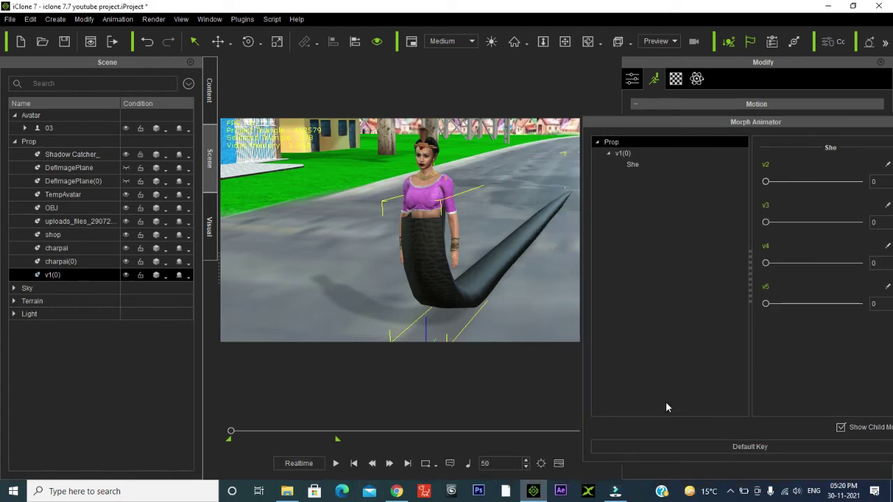
key("Return")
left_click_drag(765, 183, 799, 185)
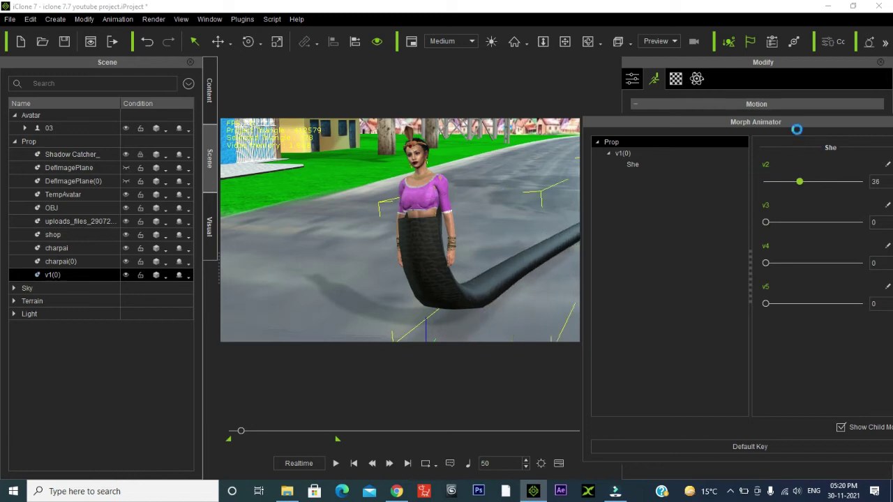
left_click_drag(801, 123, 200, 91)
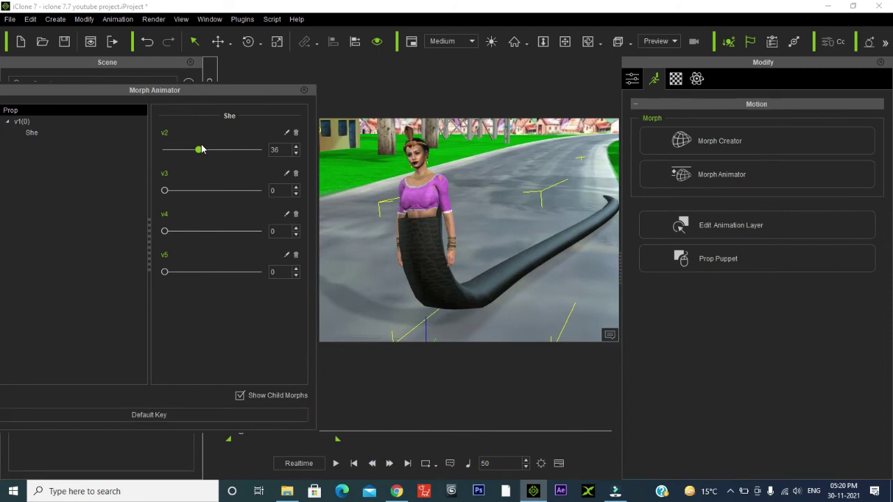
left_click_drag(200, 152, 233, 152)
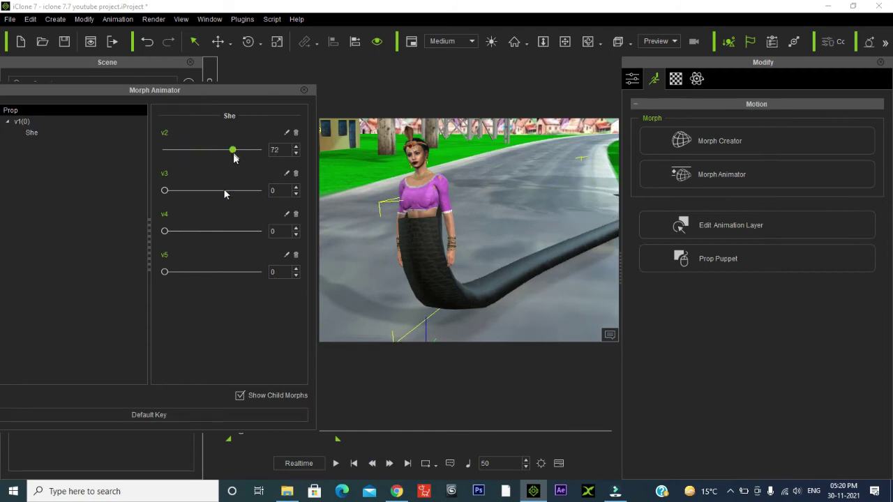
- Key the tail at frame 100 with morph v2 at 0 and v3 at 100
double_click(501, 464)
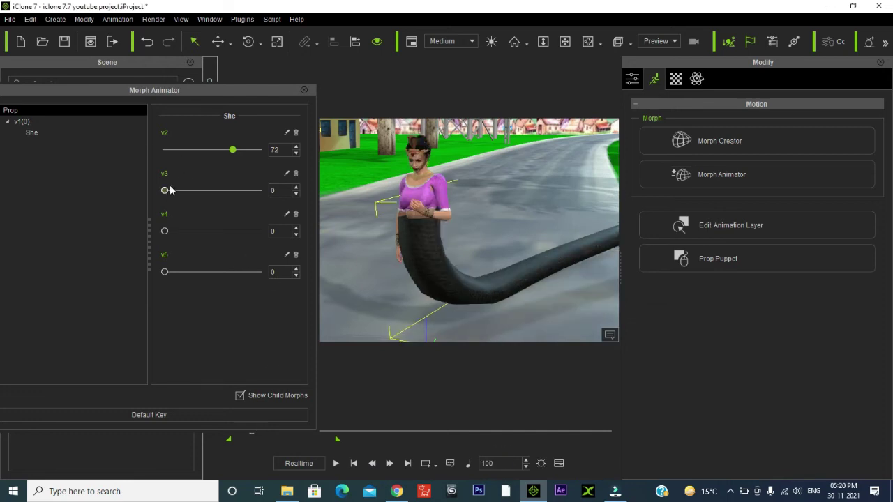
left_click_drag(233, 152, 84, 169)
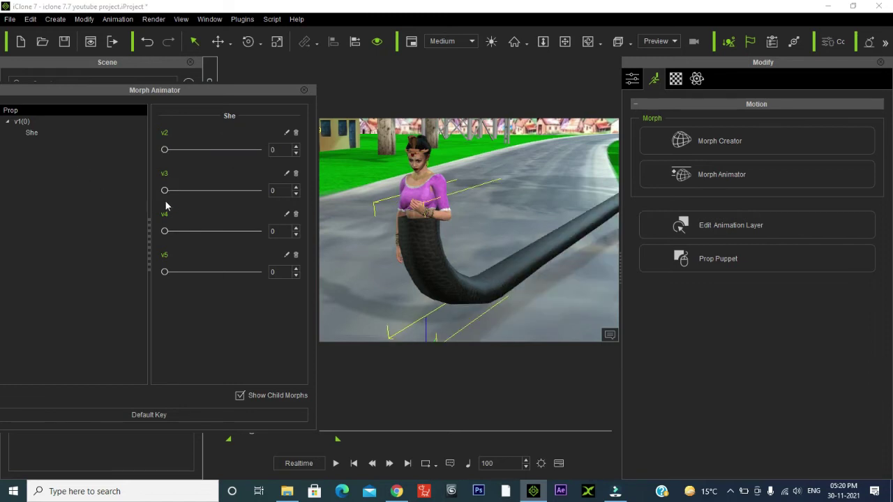
left_click_drag(164, 191, 224, 191)
left_click_drag(267, 216, 381, 220)
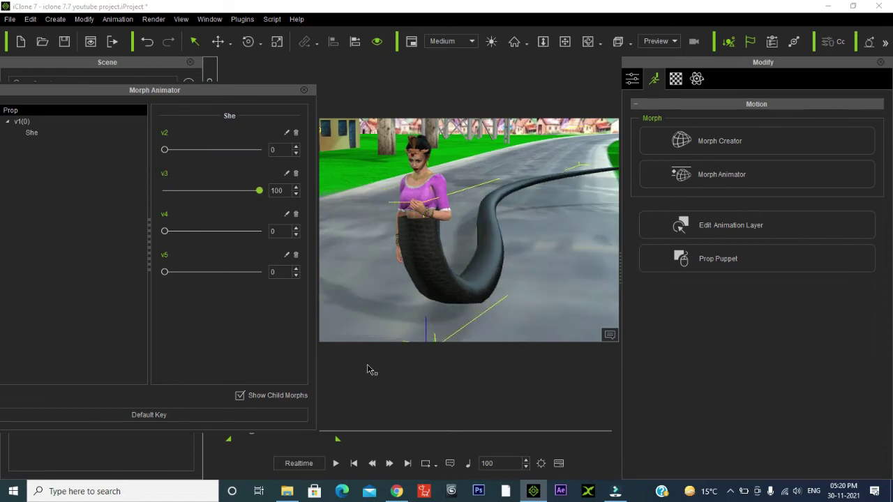
- Key the tail at frame 150 with morph v3 at 0 and v4 at 100
left_click(499, 463)
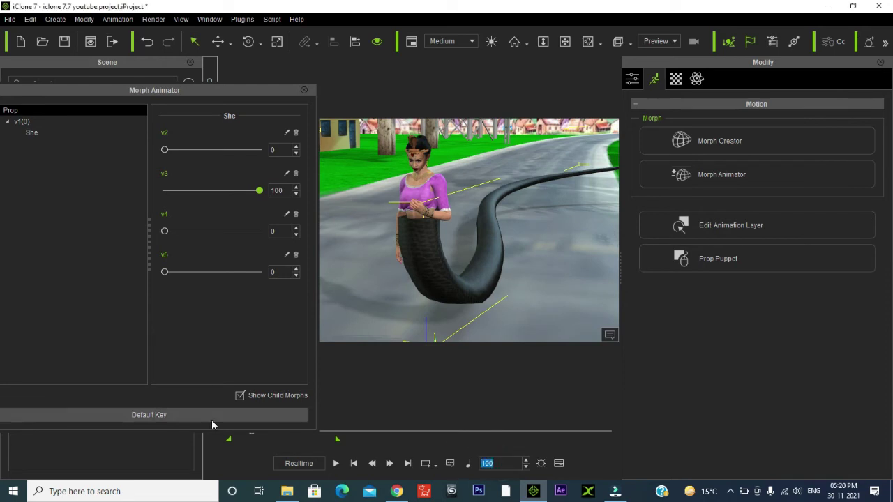
type("150")
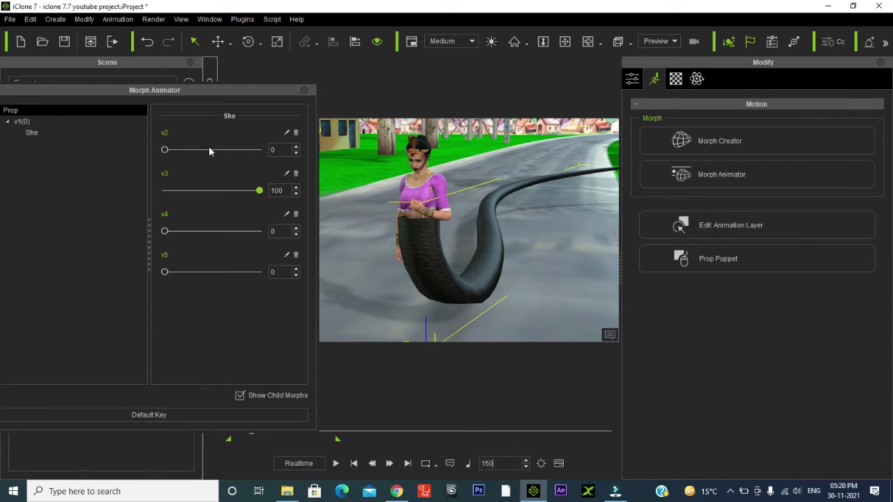
left_click_drag(259, 191, 2, 189)
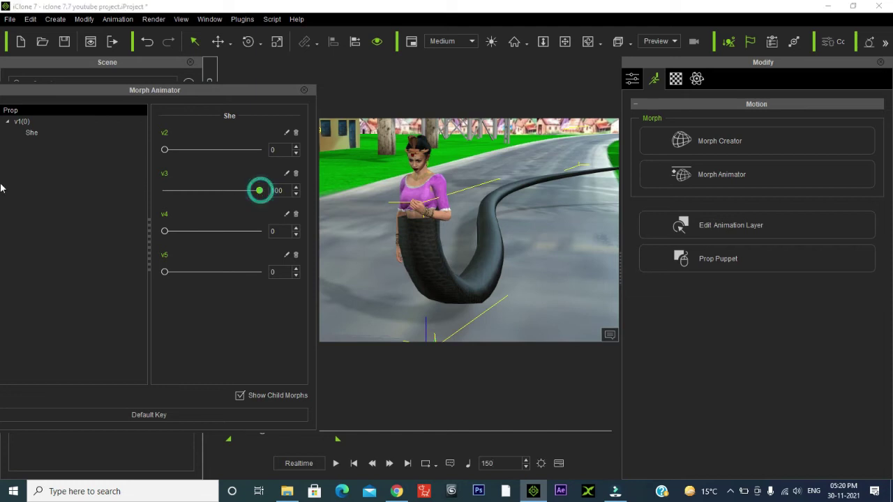
left_click_drag(165, 232, 328, 251)
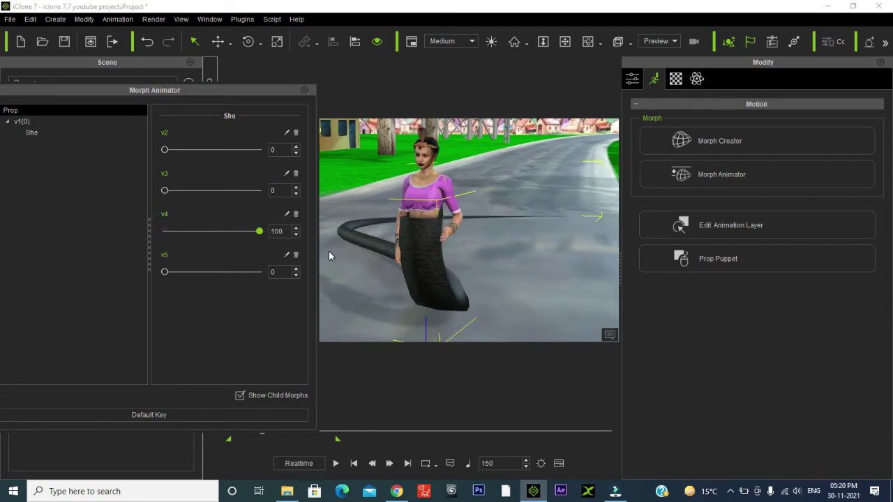
- Key the tail at frame 200 with morph v4 at 0 and v5 at 100
double_click(501, 463)
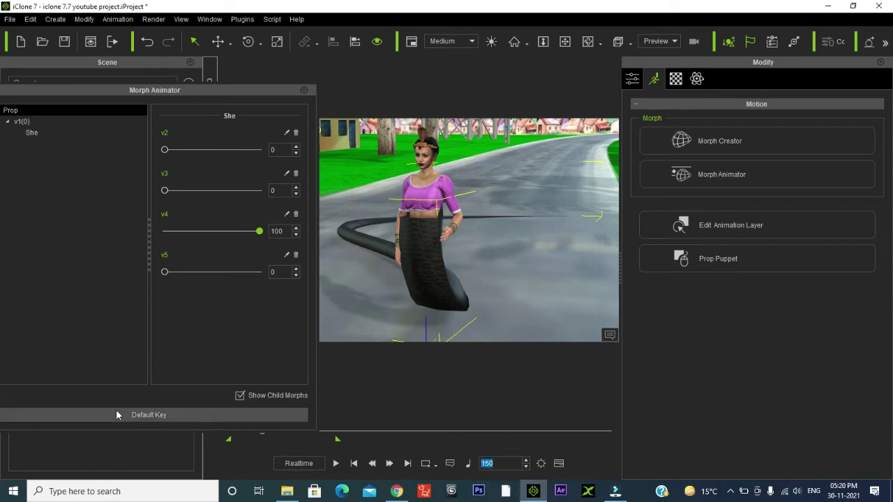
type("200")
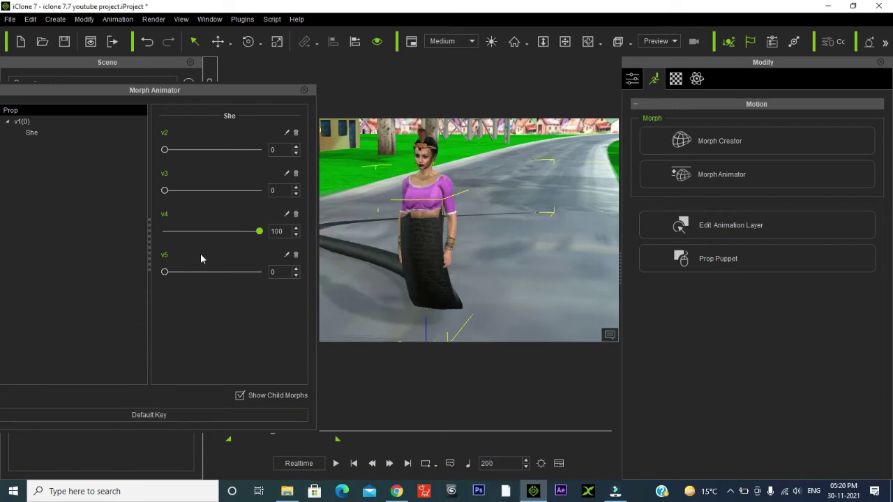
left_click_drag(259, 232, 162, 233)
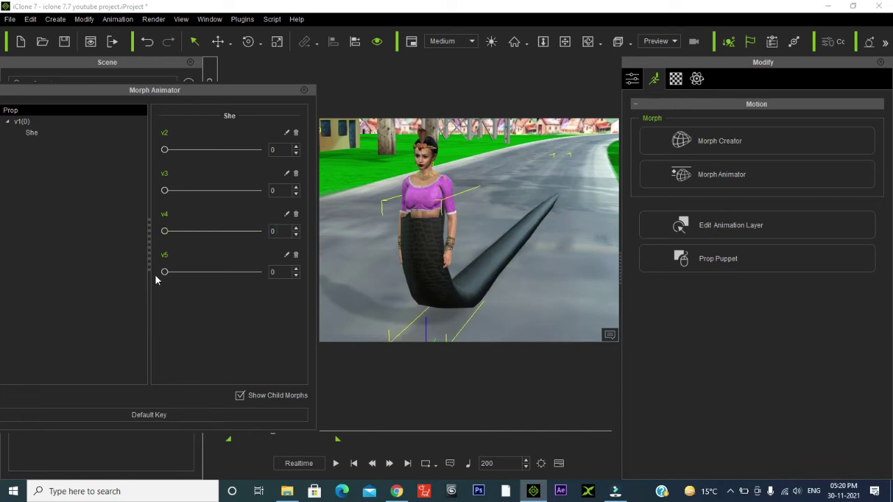
left_click_drag(164, 272, 282, 293)
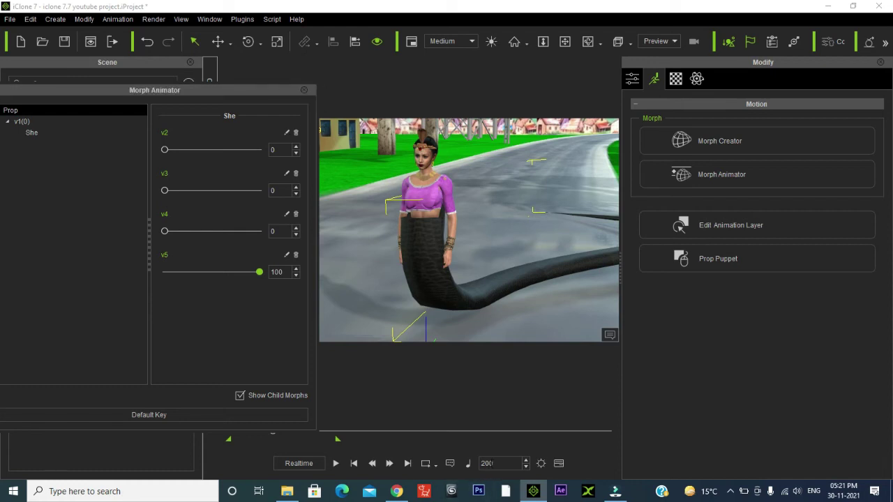
- Key the tail at frame 250 with morph v5 at 0, finishing the Morph Animator work
double_click(497, 463)
type("25")
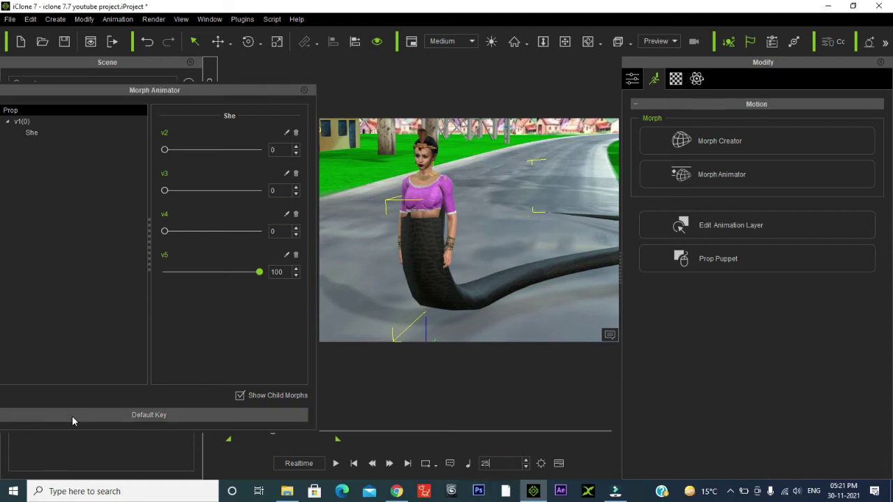
type("0")
key("Return")
left_click_drag(259, 273, 1, 327)
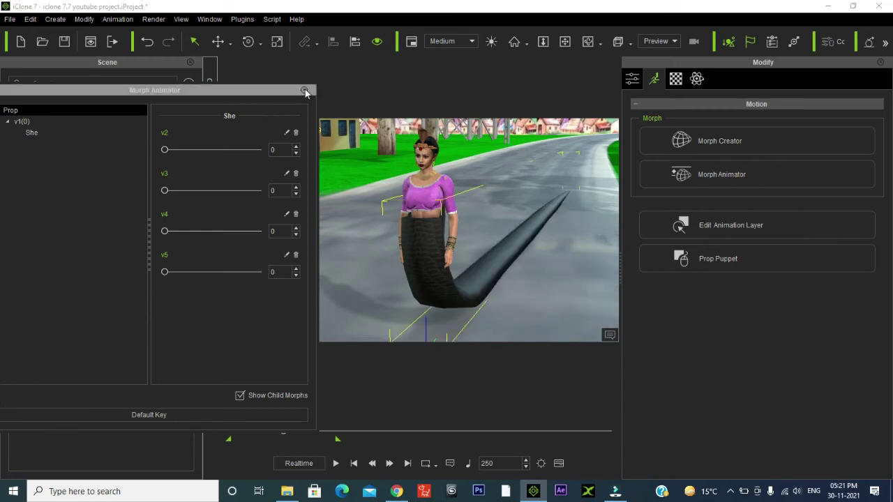
left_click(303, 90)
- Play the animation from the start to review the tail and talk motion, and return to frame 1
left_click(354, 463)
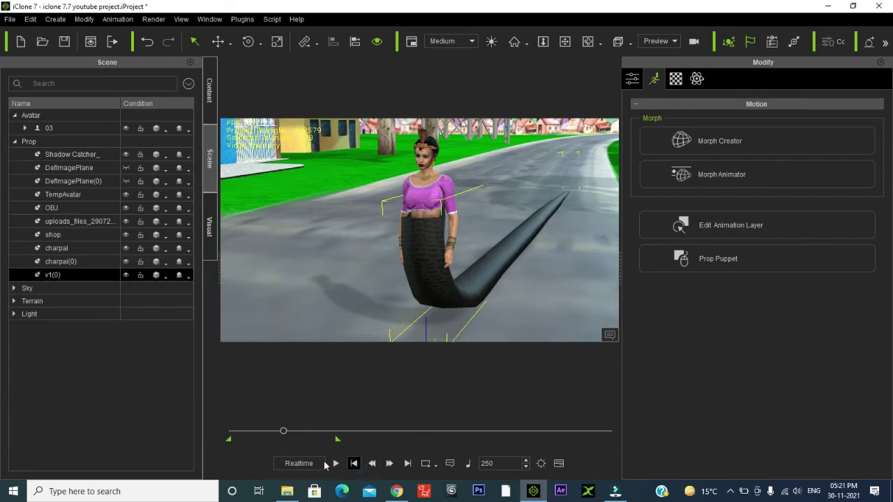
left_click(336, 463)
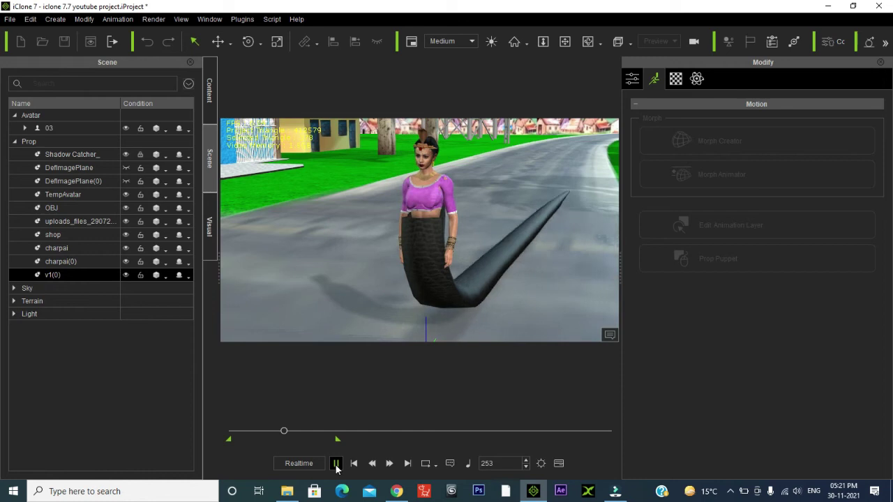
left_click(353, 464)
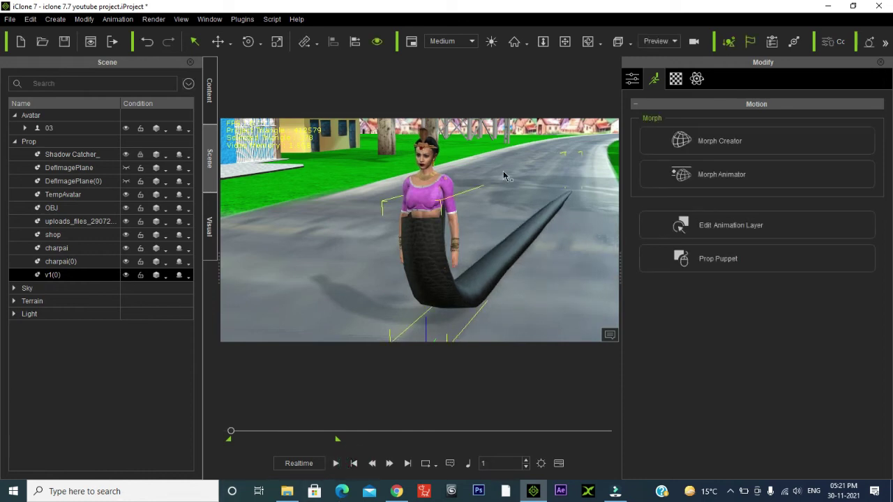
- Move avatar 03 with its linked tail around the junction, placing it on the road just beyond the stone wall's corner
left_click(543, 41)
left_click_drag(518, 140, 518, 348)
left_click_drag(509, 188, 508, 348)
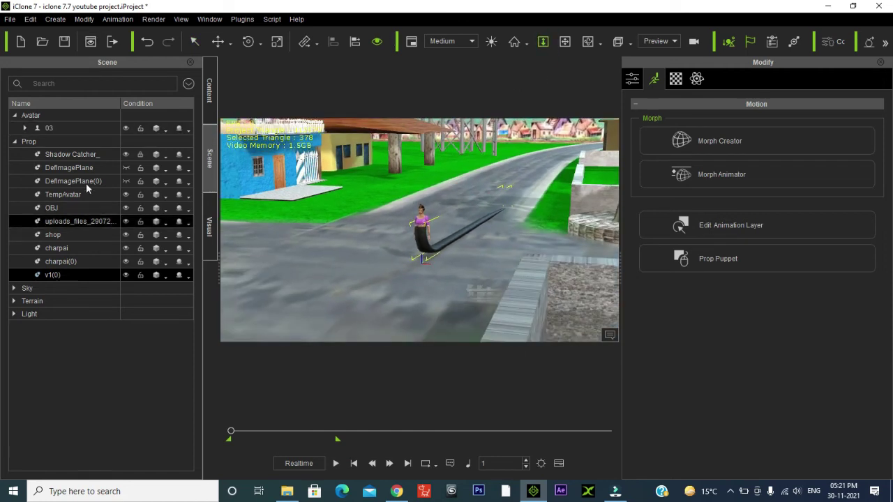
left_click(64, 126)
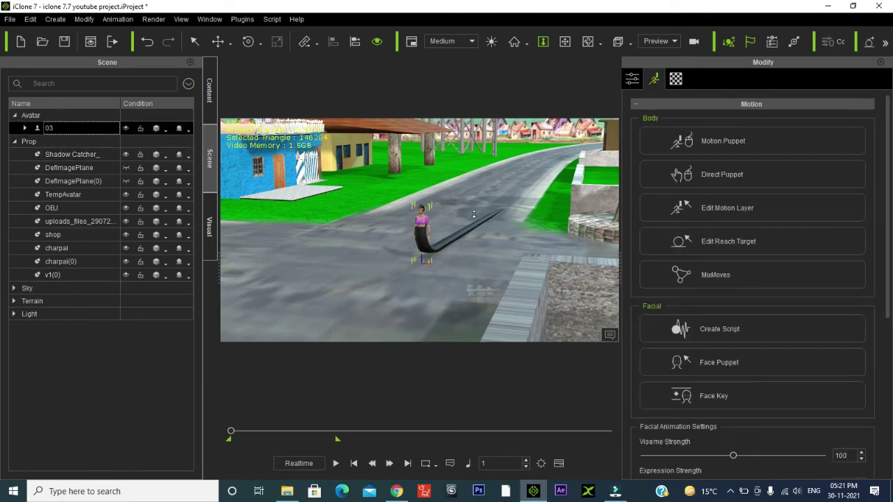
key("w")
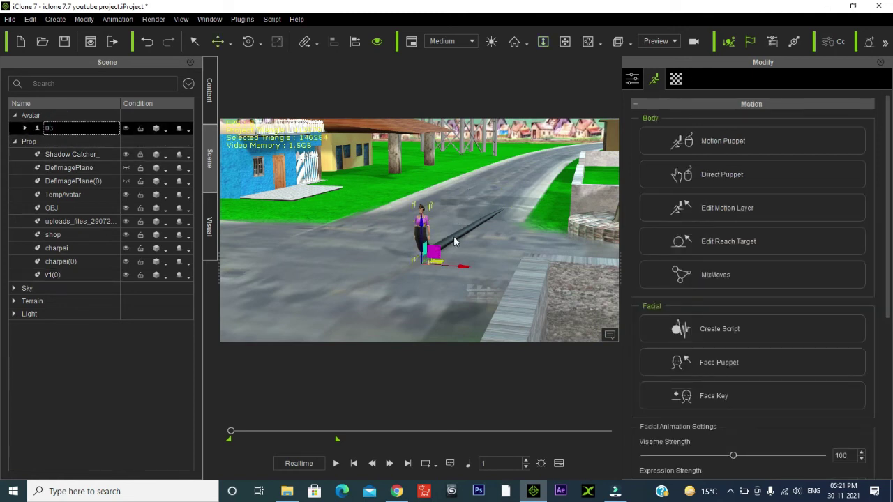
right_click_drag(453, 237, 422, 264)
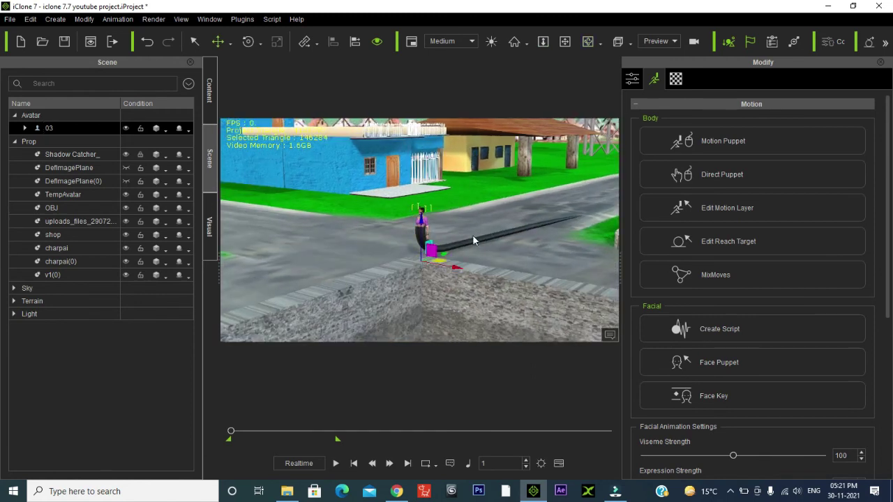
left_click_drag(444, 253, 237, 304)
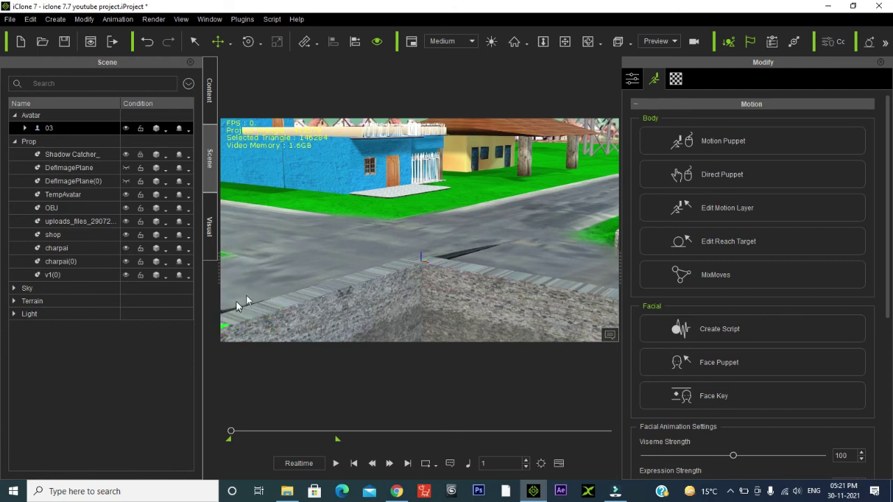
left_click(353, 463)
scroll(268, 293, "down", 4)
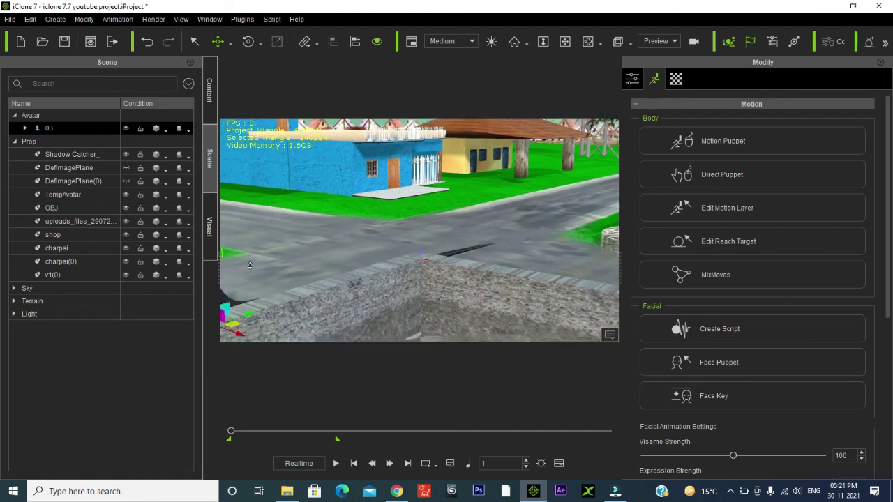
left_click_drag(278, 302, 472, 186)
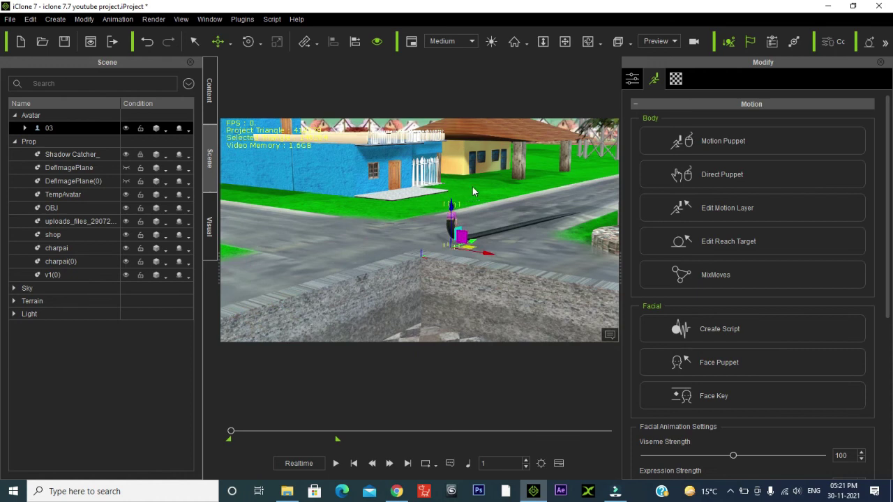
left_click(514, 41)
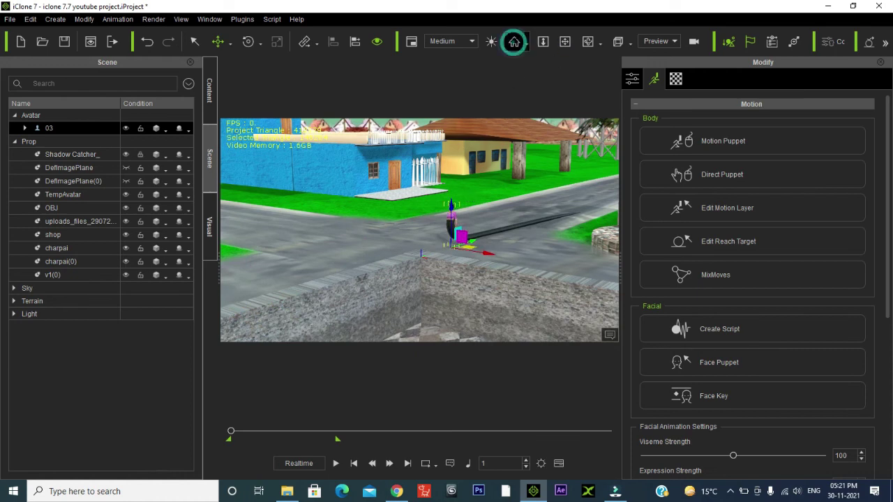
- Play the animation to review avatar 03 and its tail on the road junction beside the tree, and return to frame 1
scroll(445, 212, "down", 2)
right_click_drag(362, 229, 478, 239)
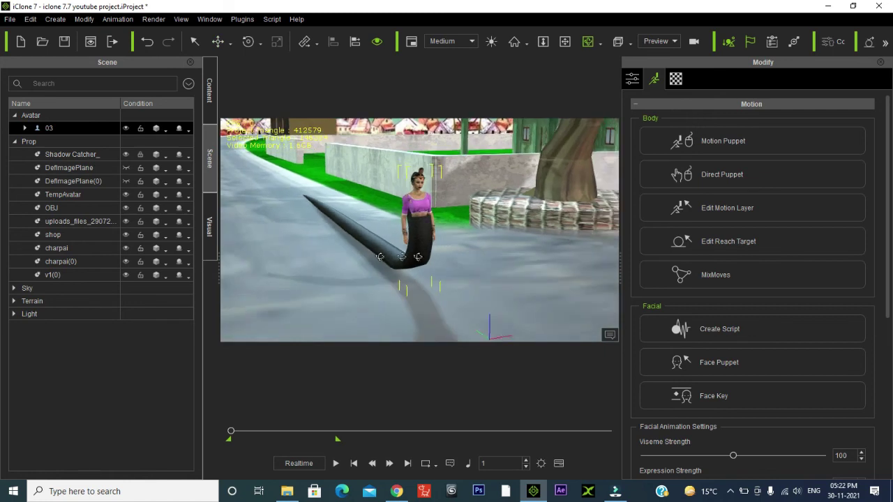
right_click_drag(377, 256, 469, 261)
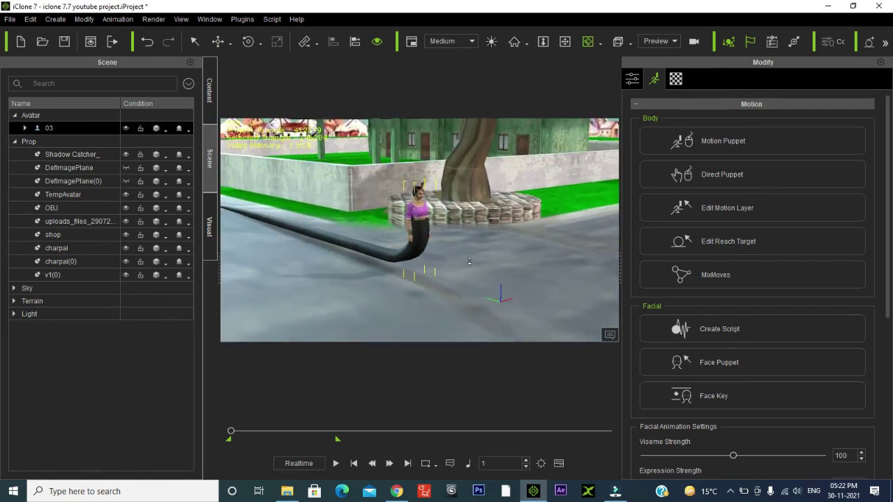
scroll(469, 260, "down", 3)
scroll(446, 263, "down", 2)
right_click_drag(410, 265, 454, 256)
mouse_move(453, 256)
middle_mouse_down()
mouse_move(462, 257)
mouse_move(444, 250)
middle_mouse_up()
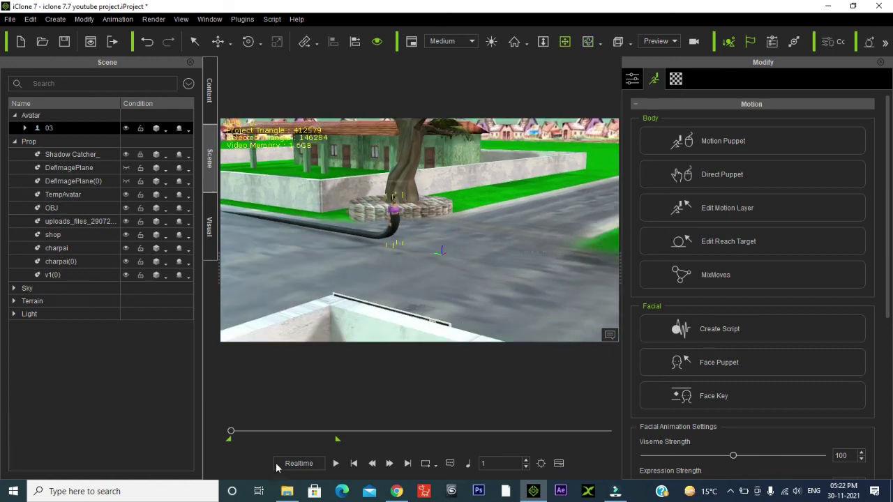
left_click(336, 463)
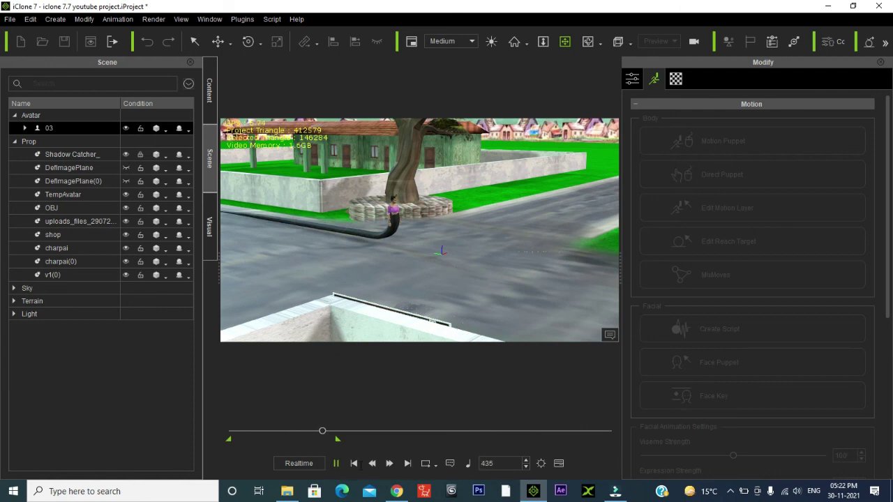
left_click(354, 463)
- Move avatar 03 forward across the junction at a frame further along the timeline, and play the animation from the start
left_click(394, 228)
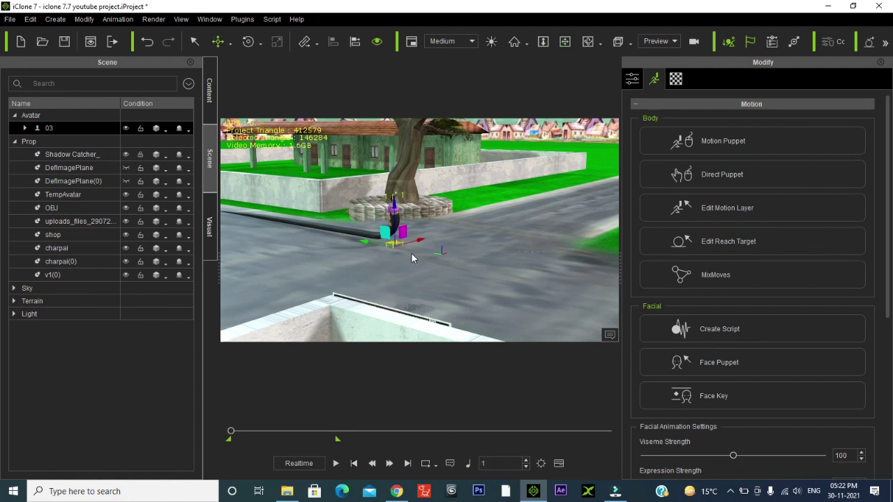
left_click(503, 463)
key("Return")
left_click_drag(364, 242, 574, 291)
left_click(354, 464)
left_click(335, 465)
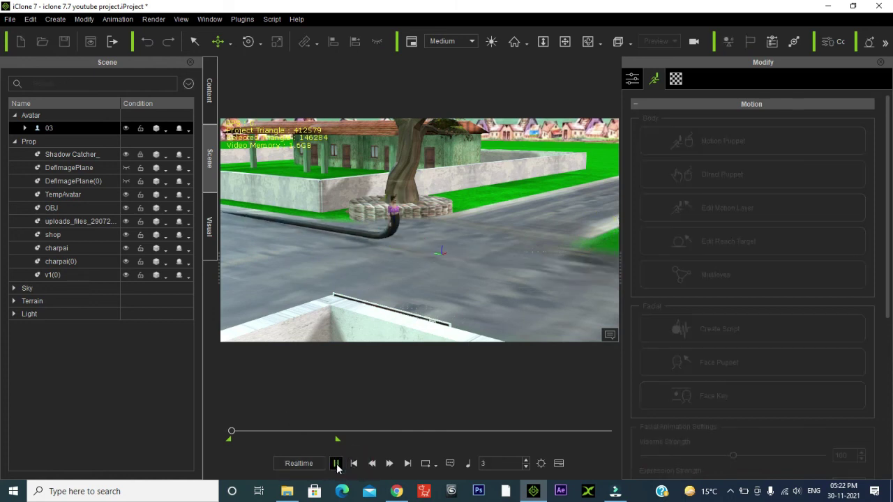